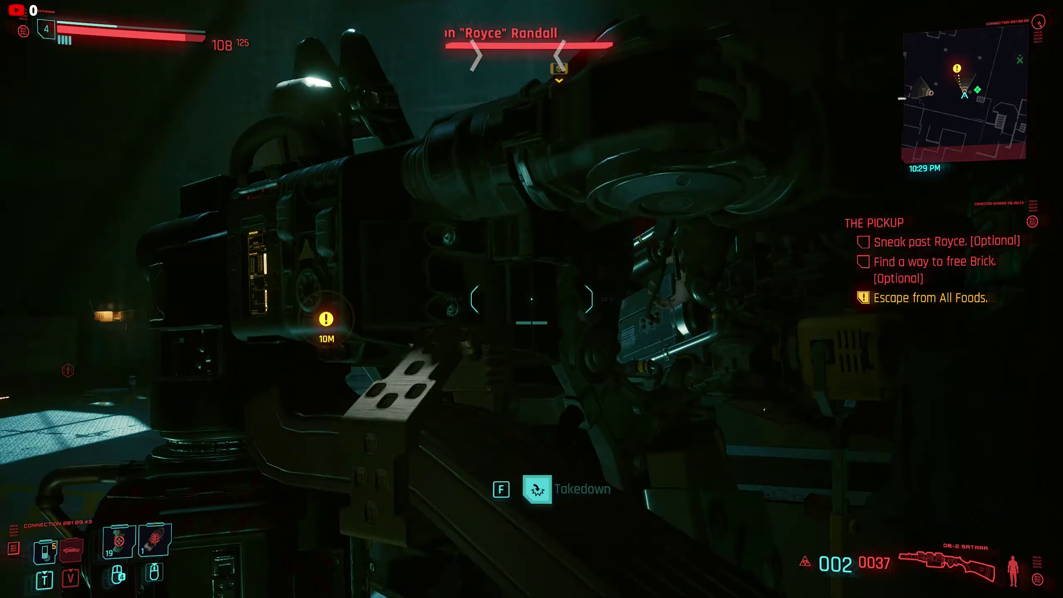
{"action": "key", "text": "f"}
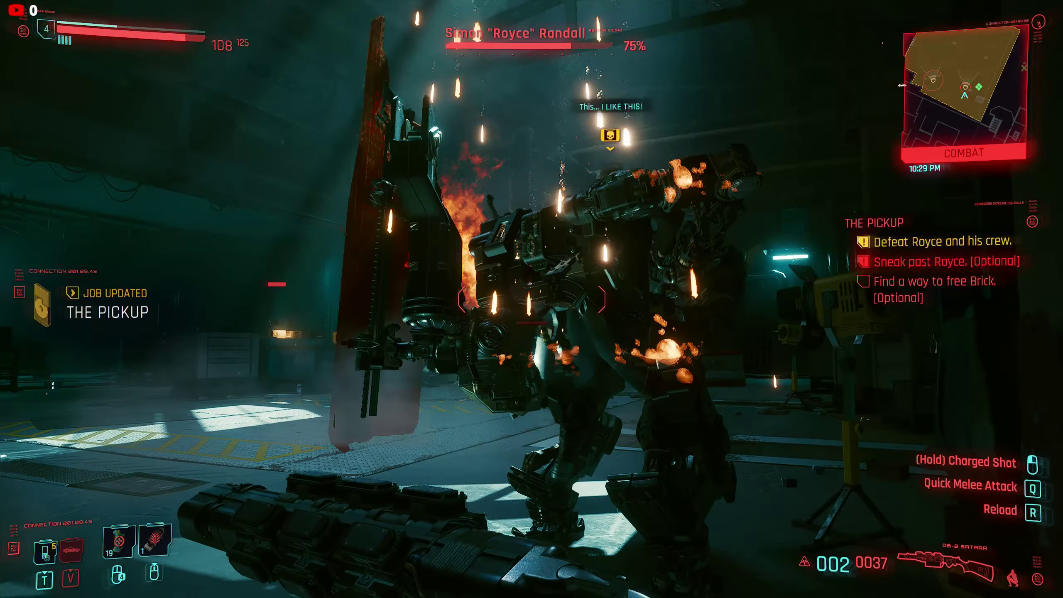
{"action": "left_click", "coordinate": [531, 299]}
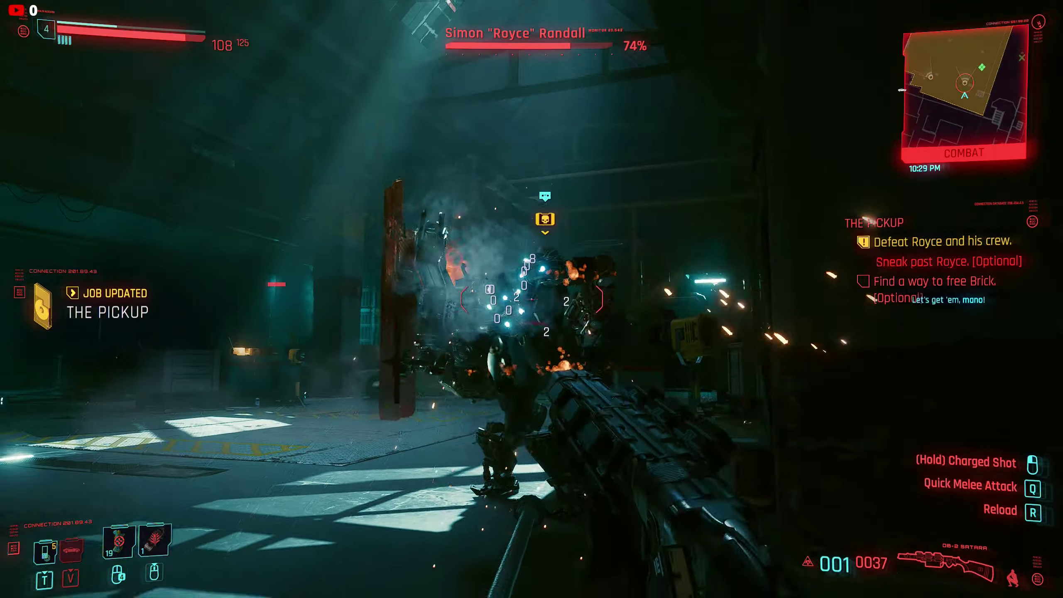
{"action": "left_click", "coordinate": [532, 299]}
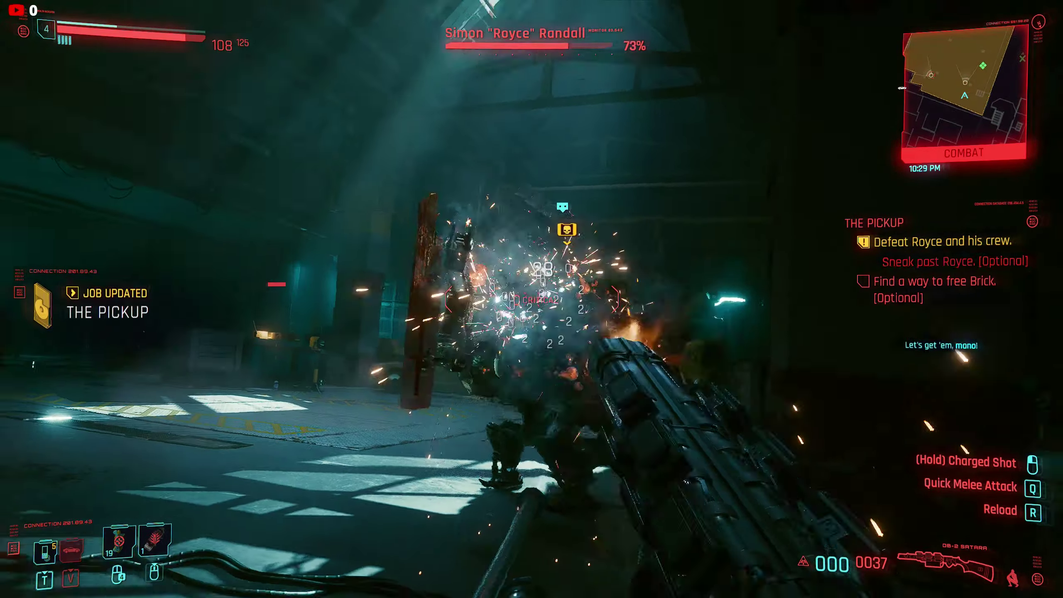
{"action": "key", "text": "r"}
{"action": "middle_click", "coordinate": [531, 299]}
{"action": "key", "text": "w"}
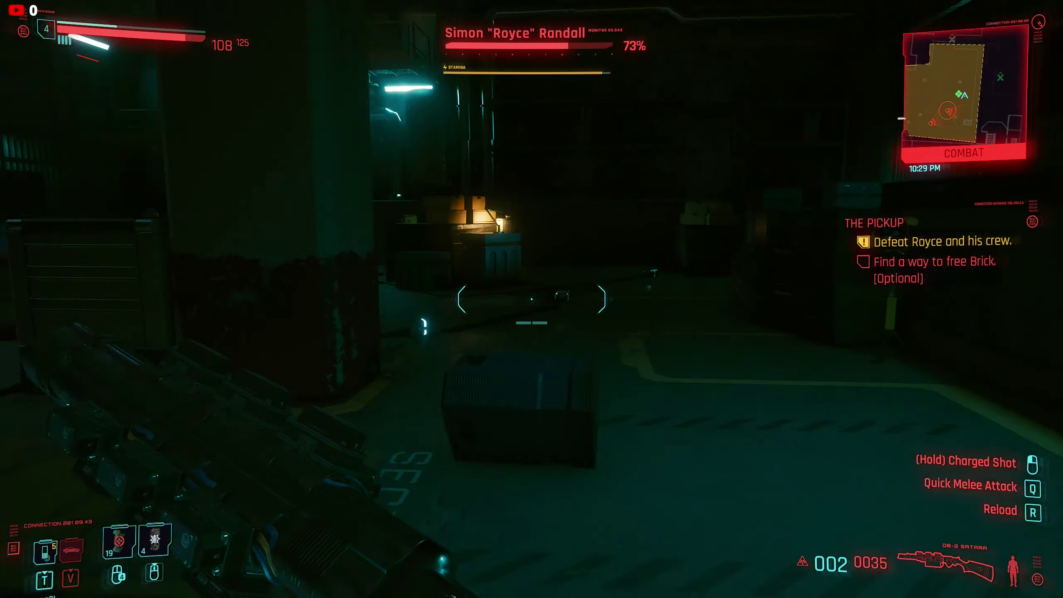
{"action": "key", "text": "w"}
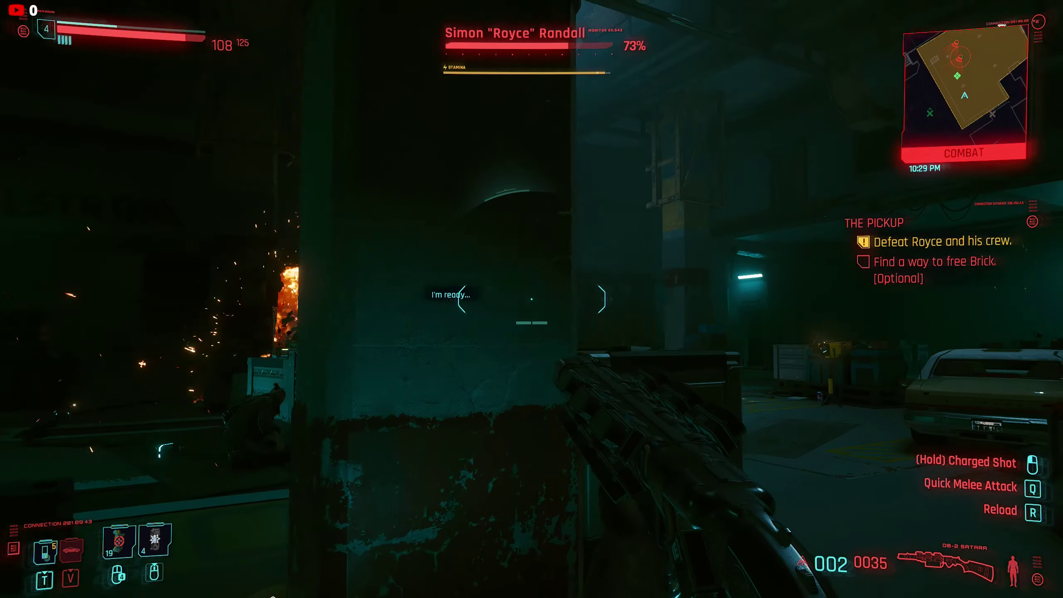
{"action": "right_click", "coordinate": [531, 299]}
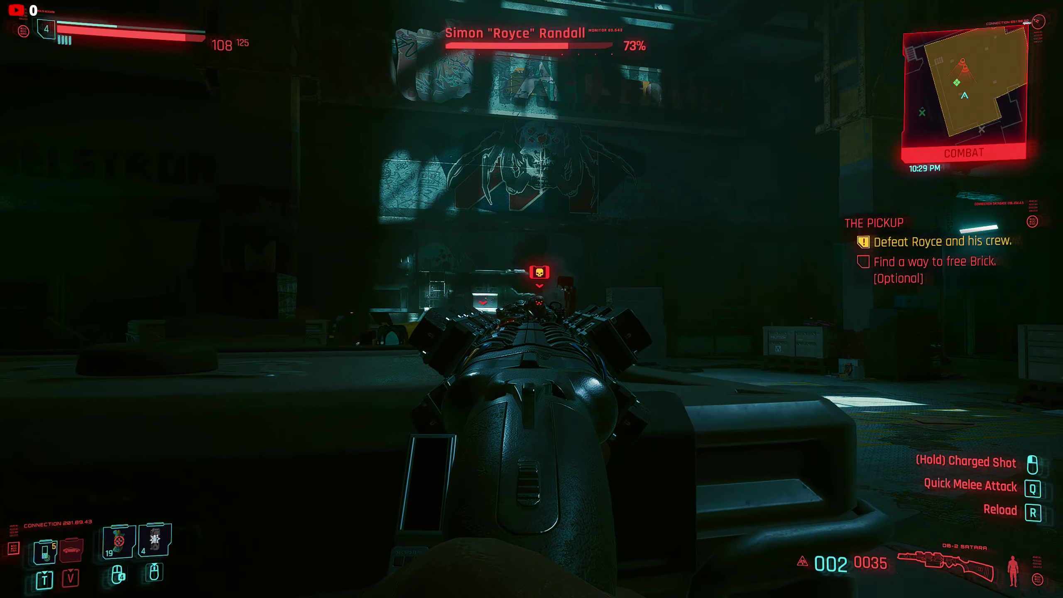
{"action": "left_click", "coordinate": [528, 298]}
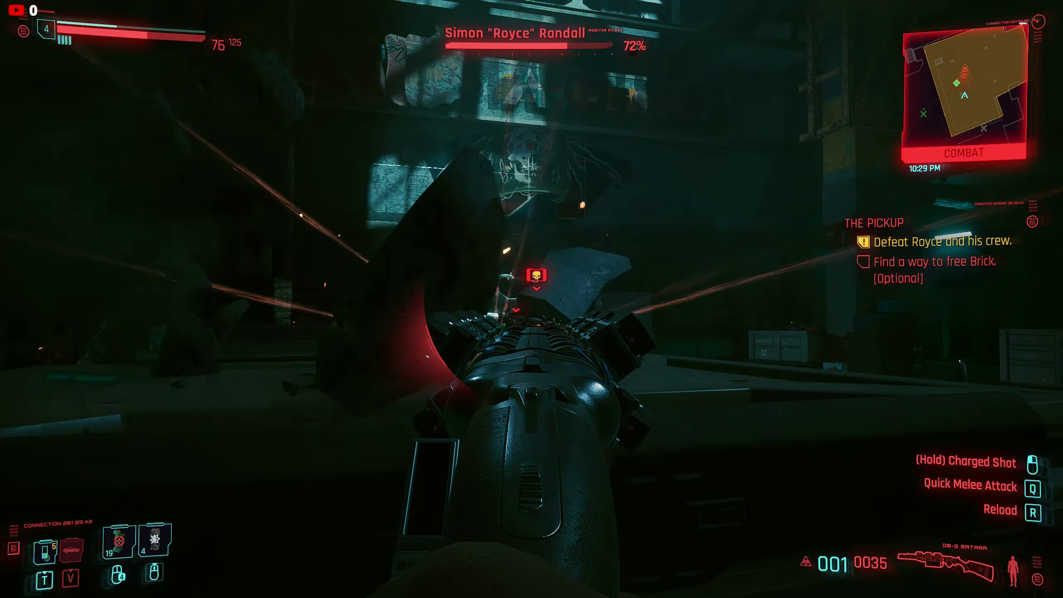
{"action": "left_click", "coordinate": [531, 299]}
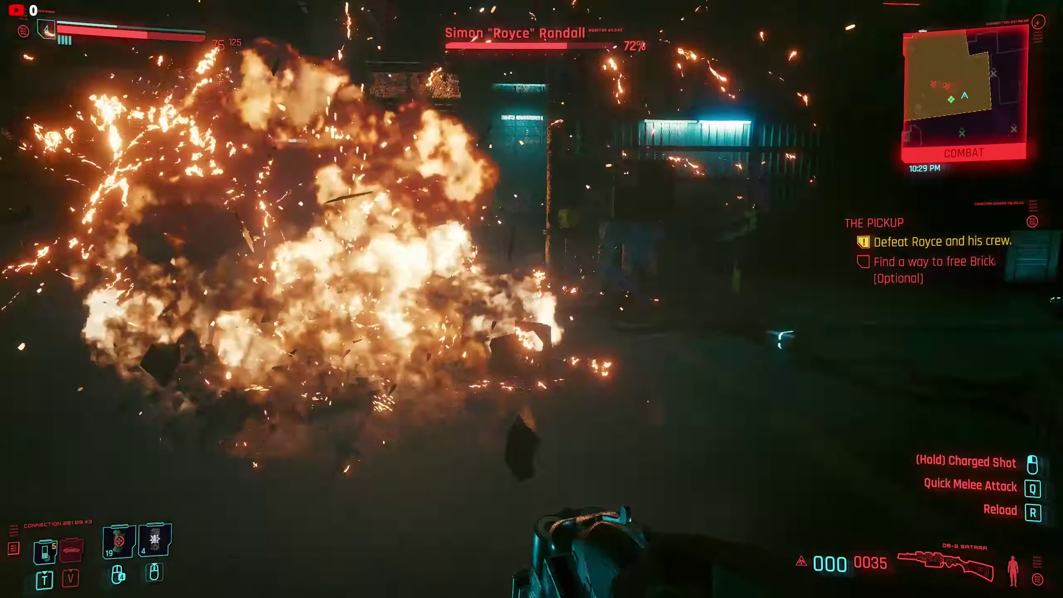
{"action": "key", "text": "w"}
{"action": "key", "text": "shift"}
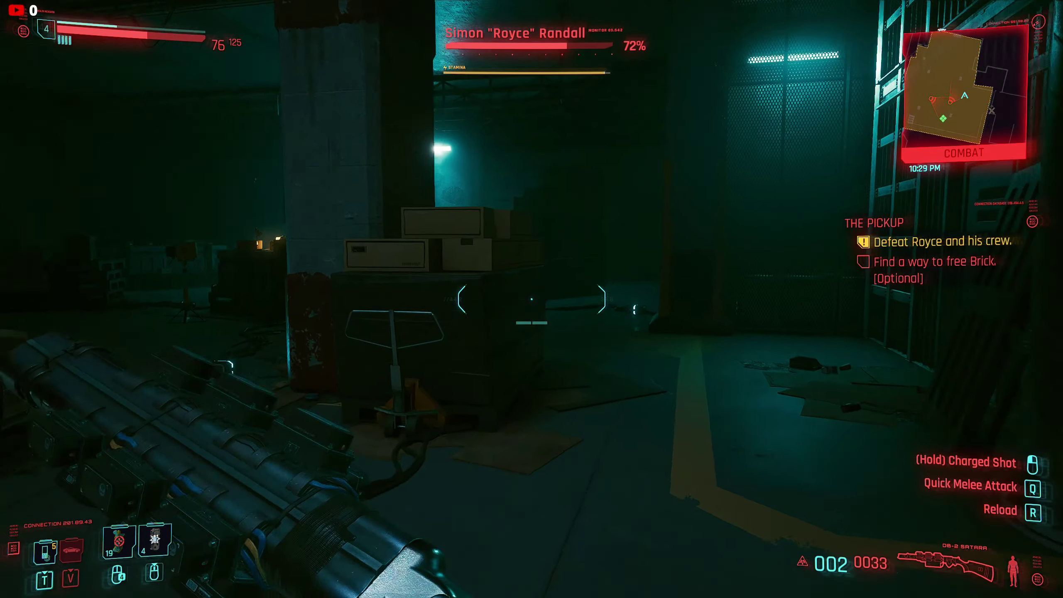
{"action": "key", "text": "w"}
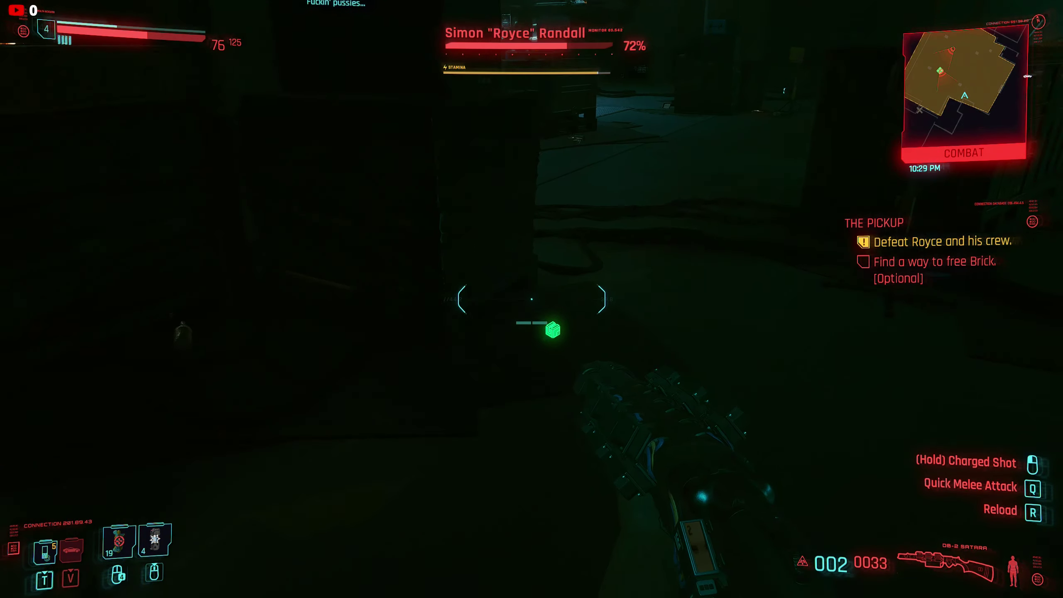
{"action": "key", "text": "w"}
{"action": "key", "text": "f"}
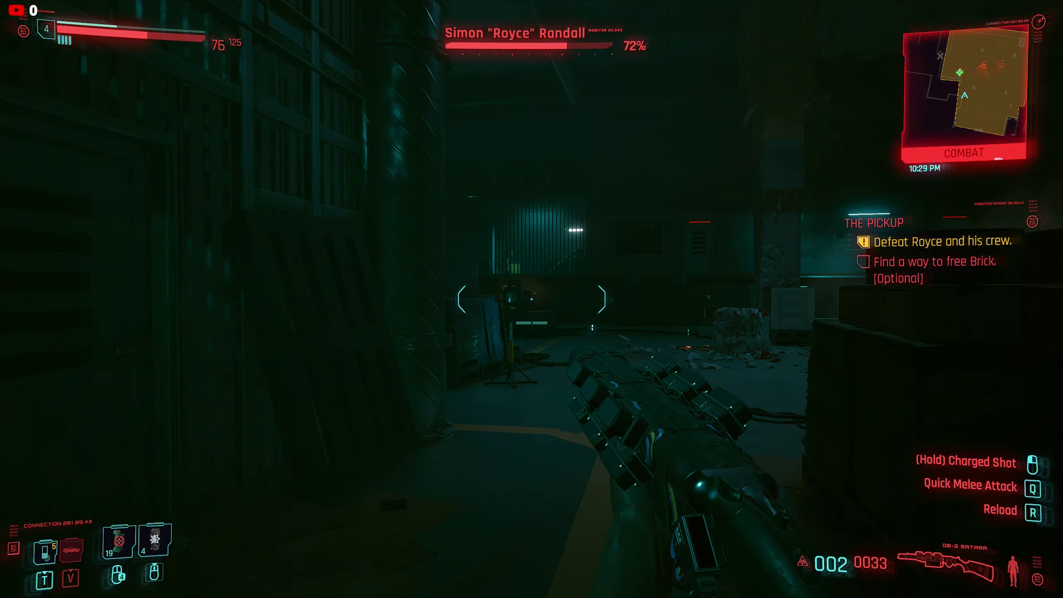
{"action": "key", "text": "w"}
{"action": "key", "text": "w"}
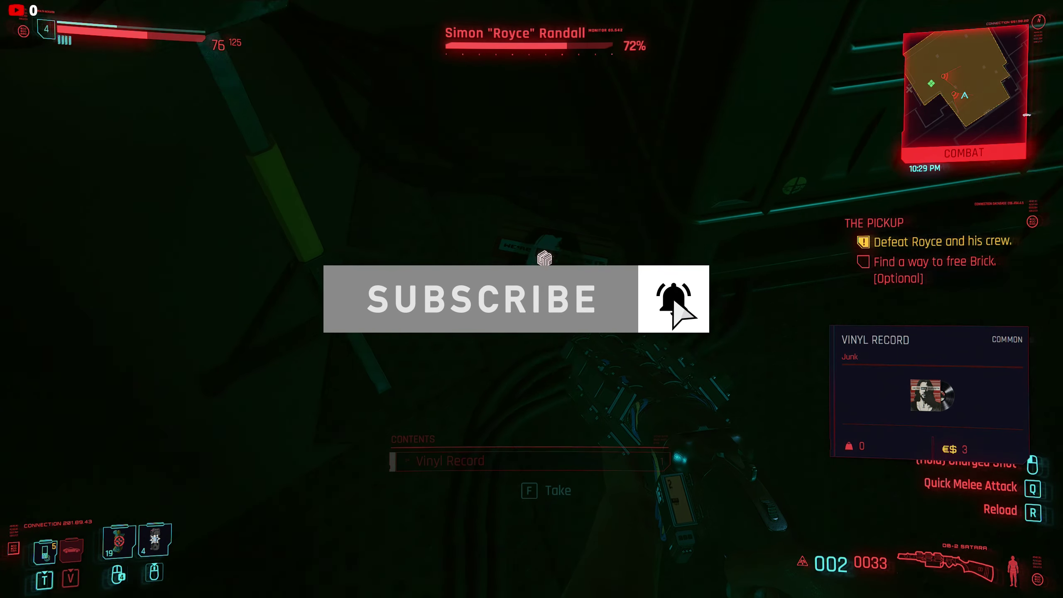
{"action": "key", "text": "f"}
{"action": "key", "text": "w"}
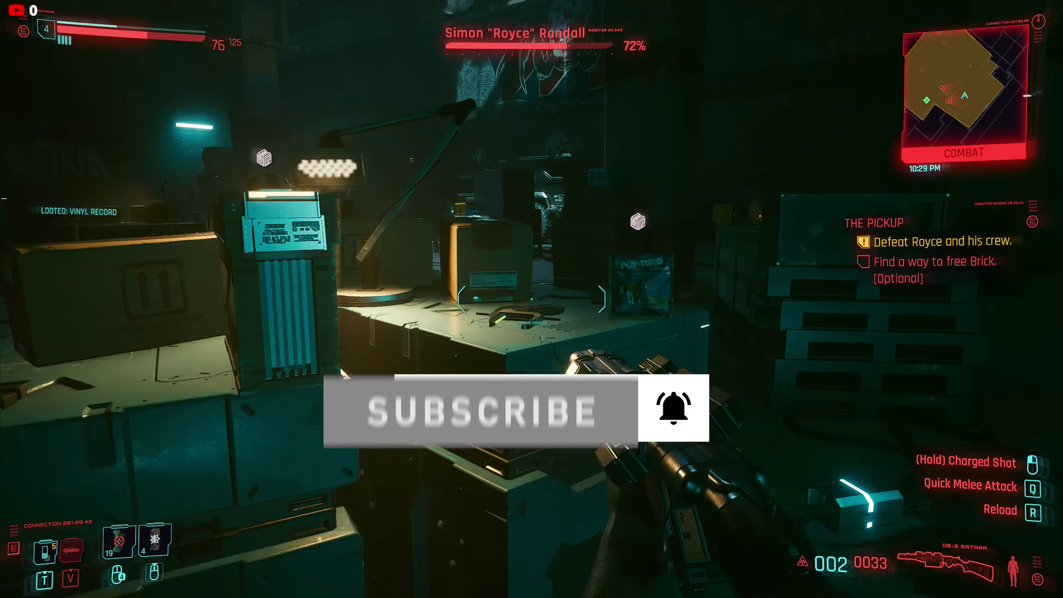
{"action": "key", "text": "f"}
{"action": "key", "text": "c"}
{"action": "key", "text": "w"}
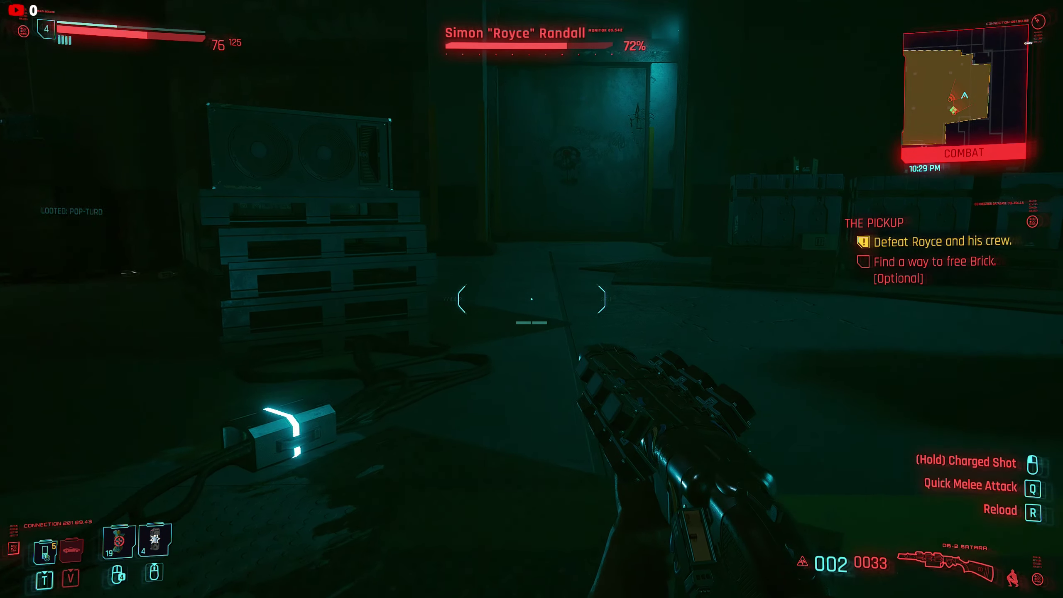
{"action": "key", "text": "shift"}
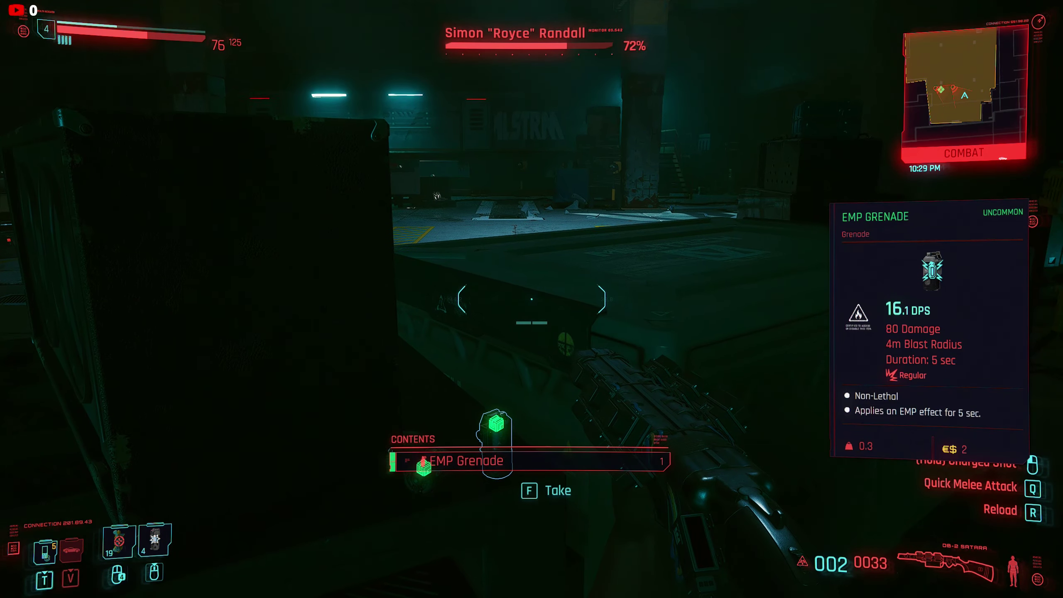
{"action": "key", "text": "f"}
{"action": "key", "text": "c"}
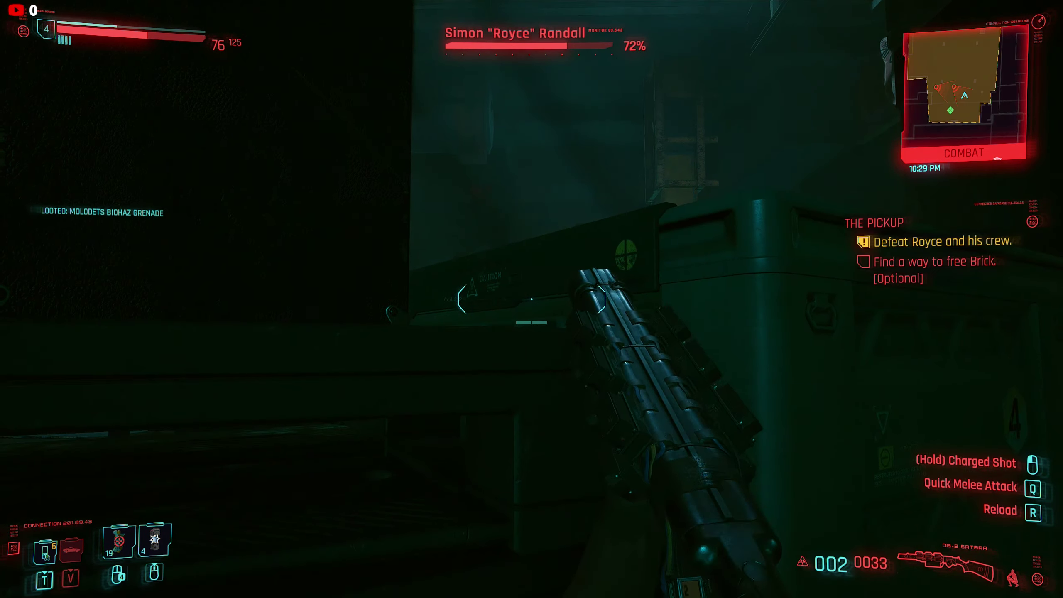
{"action": "key", "text": "a"}
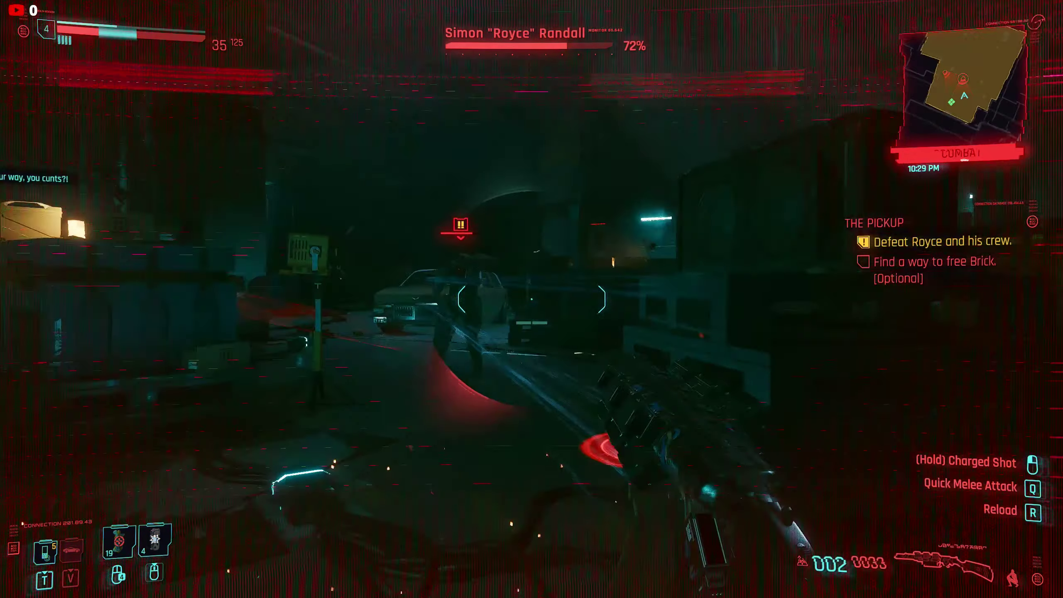
{"action": "left_click", "coordinate": [531, 299]}
{"action": "key", "text": "c"}
{"action": "key", "text": "w"}
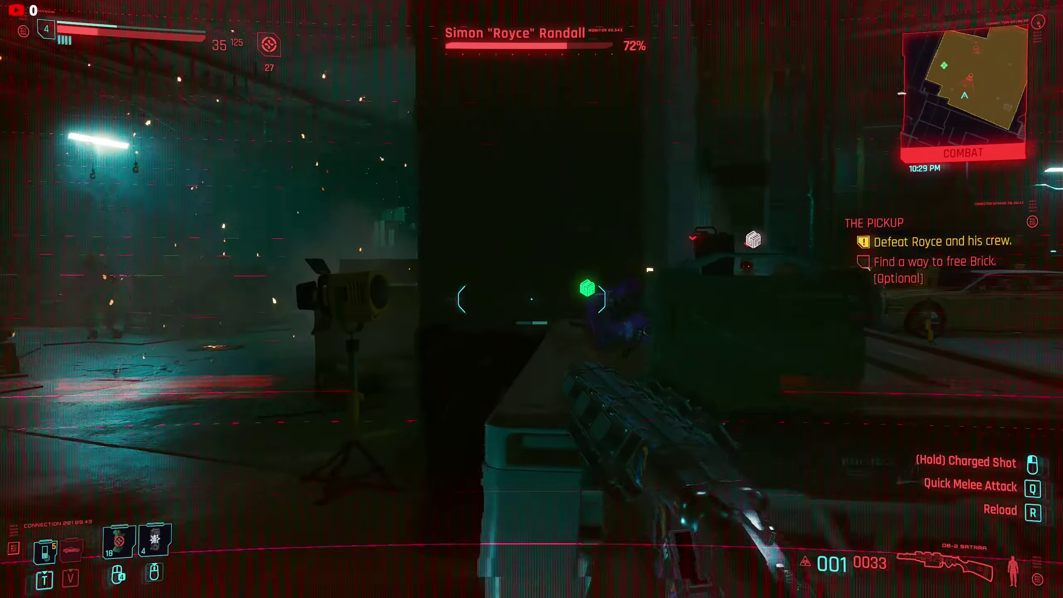
{"action": "key", "text": "w"}
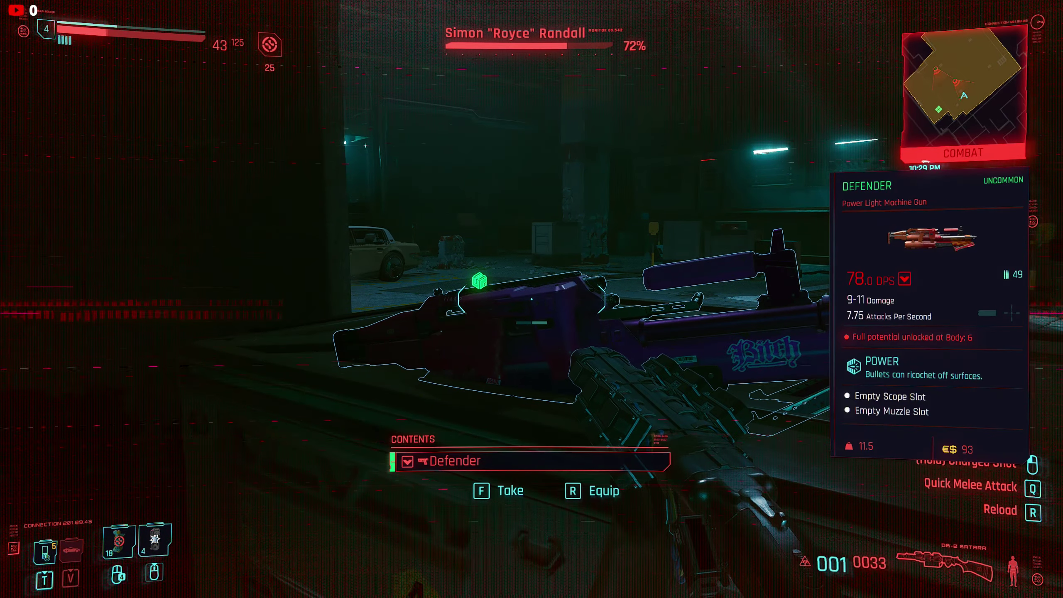
{"action": "key", "text": "r"}
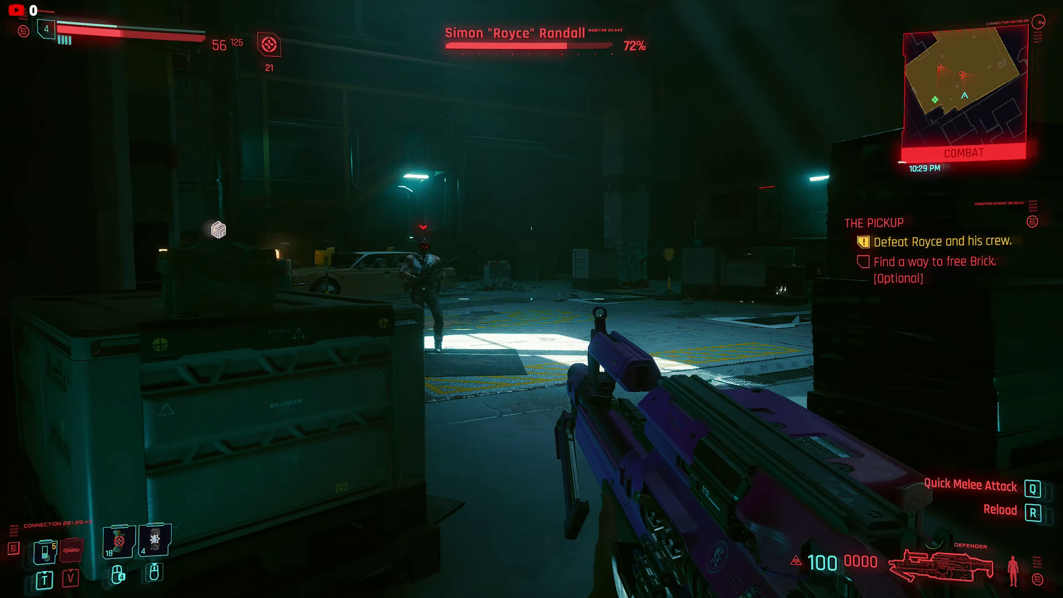
{"action": "left_click", "coordinate": [531, 299]}
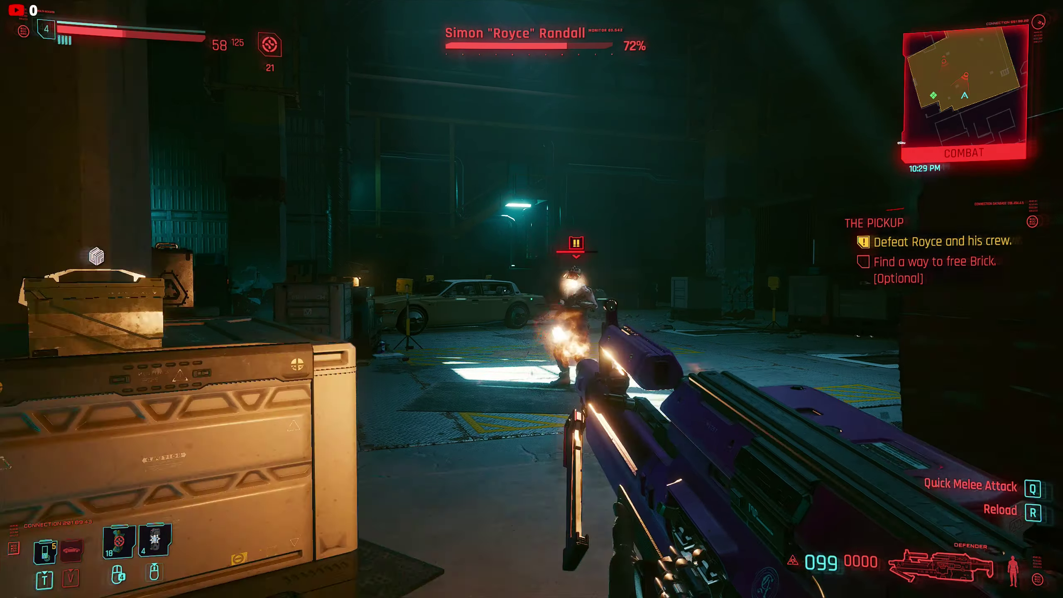
{"action": "left_click", "coordinate": [531, 299]}
{"action": "right_click", "coordinate": [531, 299]}
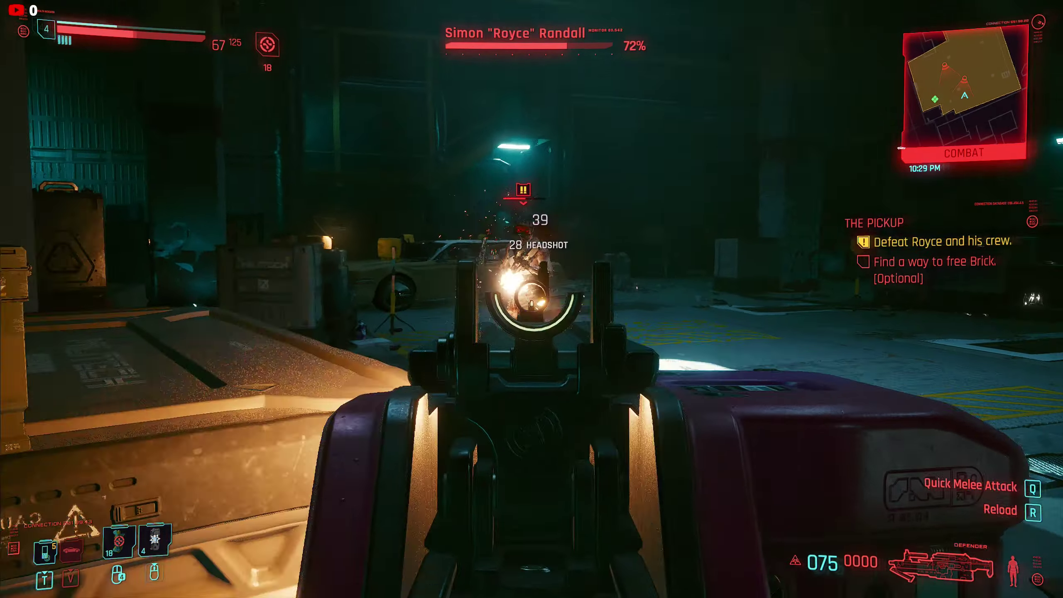
{"action": "left_click", "coordinate": [531, 298]}
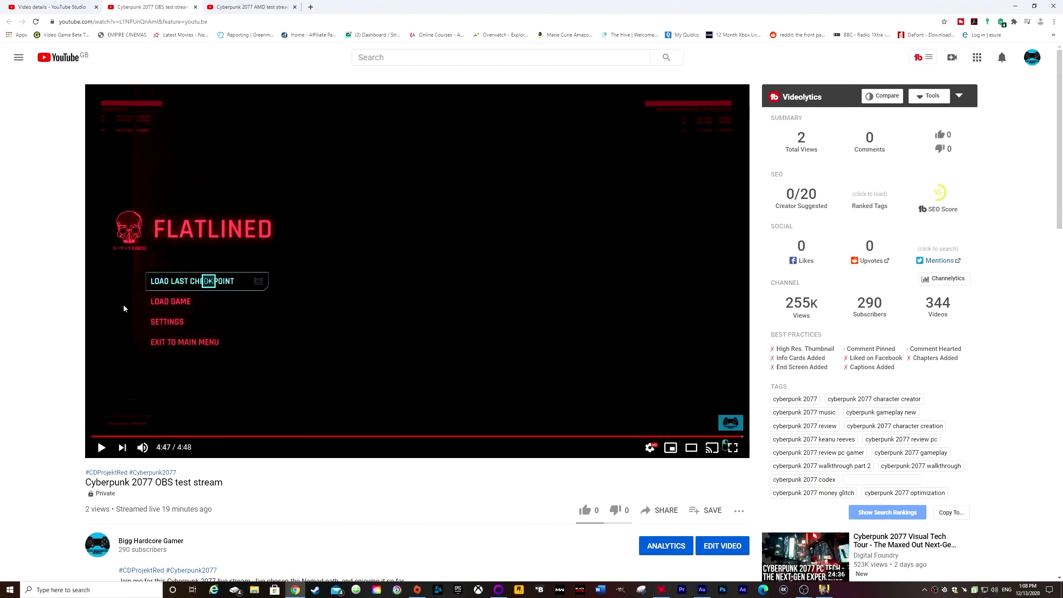
Play part of the "Cyberpunk 2077 AMD test stream" recording, pause it and minimize the browser.
{"action": "left_click", "coordinate": [239, 9]}
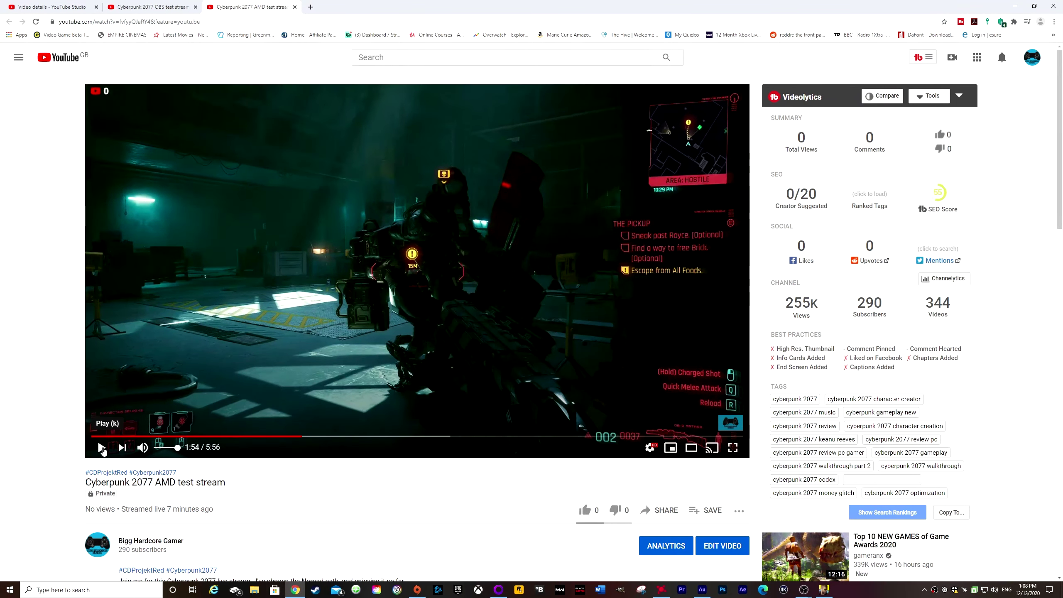
{"action": "left_click", "coordinate": [102, 447]}
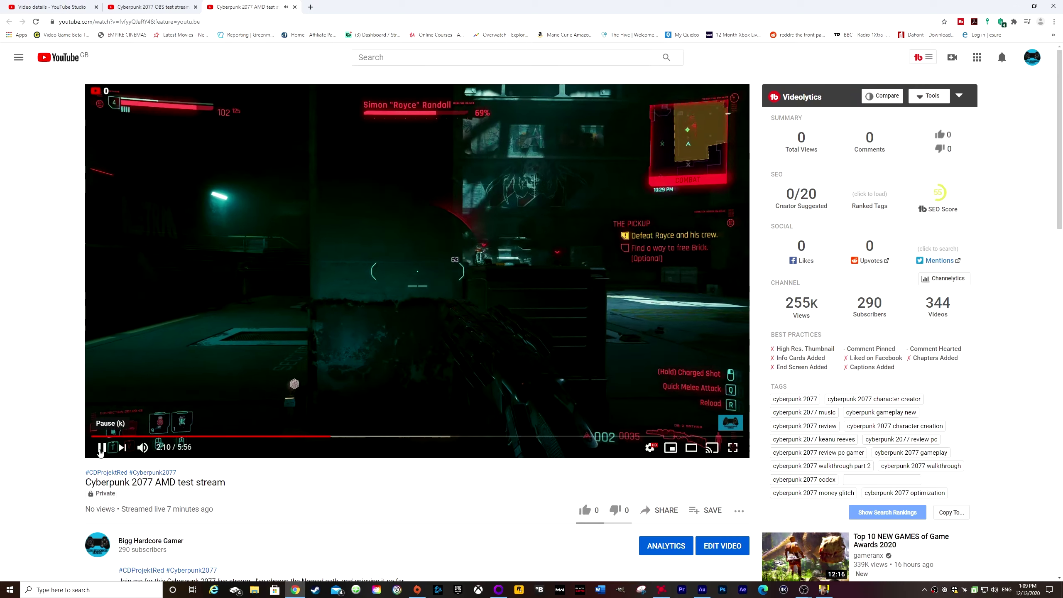
{"action": "left_click", "coordinate": [100, 452]}
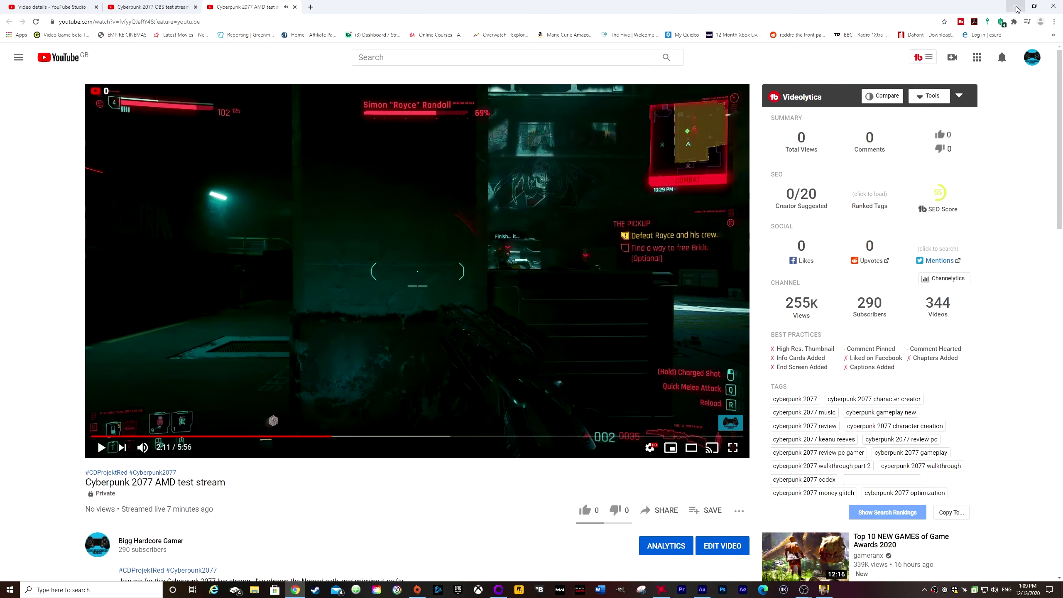
{"action": "left_click", "coordinate": [1014, 7]}
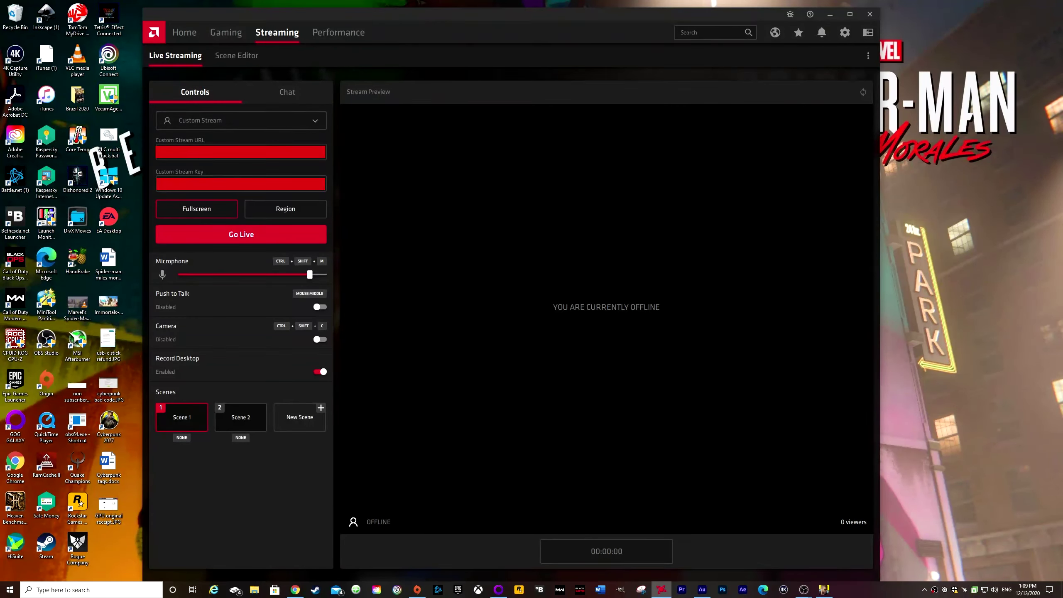
Choose Custom Stream as the live streaming service in AMD Radeon Software.
{"action": "left_click", "coordinate": [311, 124]}
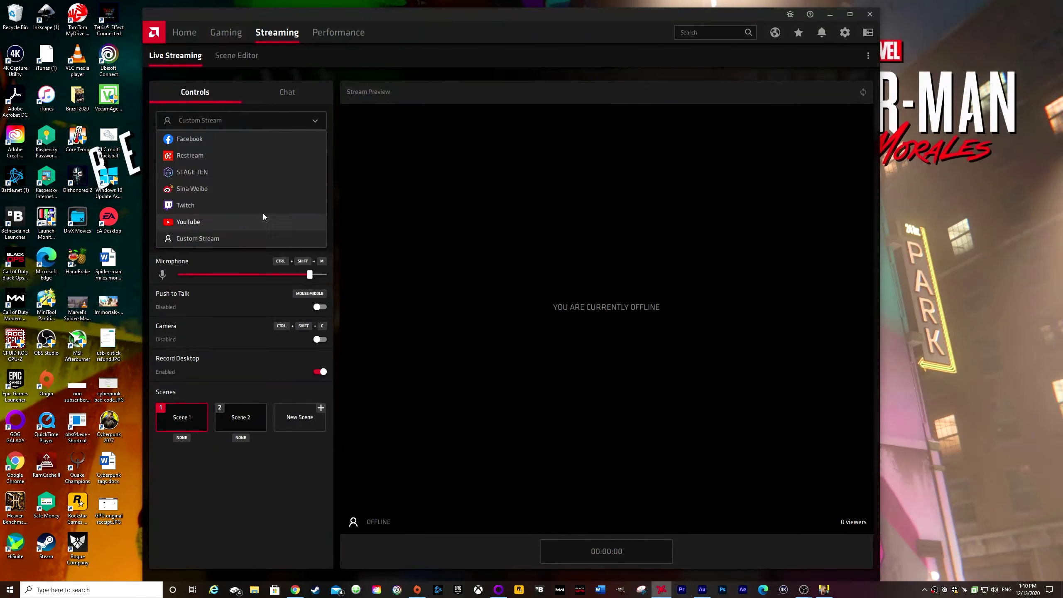
{"action": "left_click", "coordinate": [219, 240]}
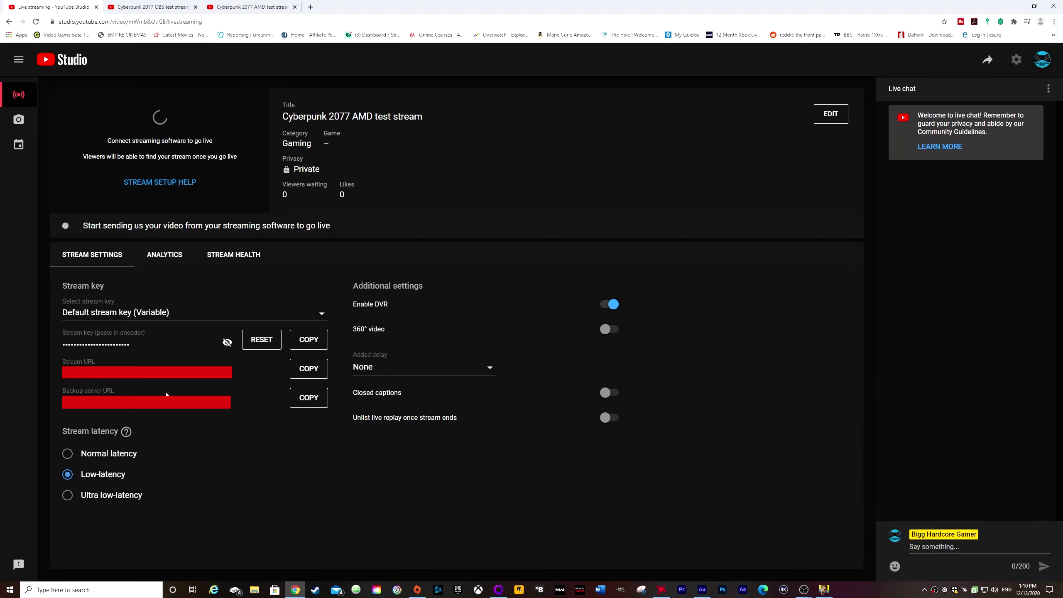
Compare the custom stream URL and key fields in AMD Radeon Software with the stream settings in YouTube Studio.
{"action": "left_click", "coordinate": [662, 590]}
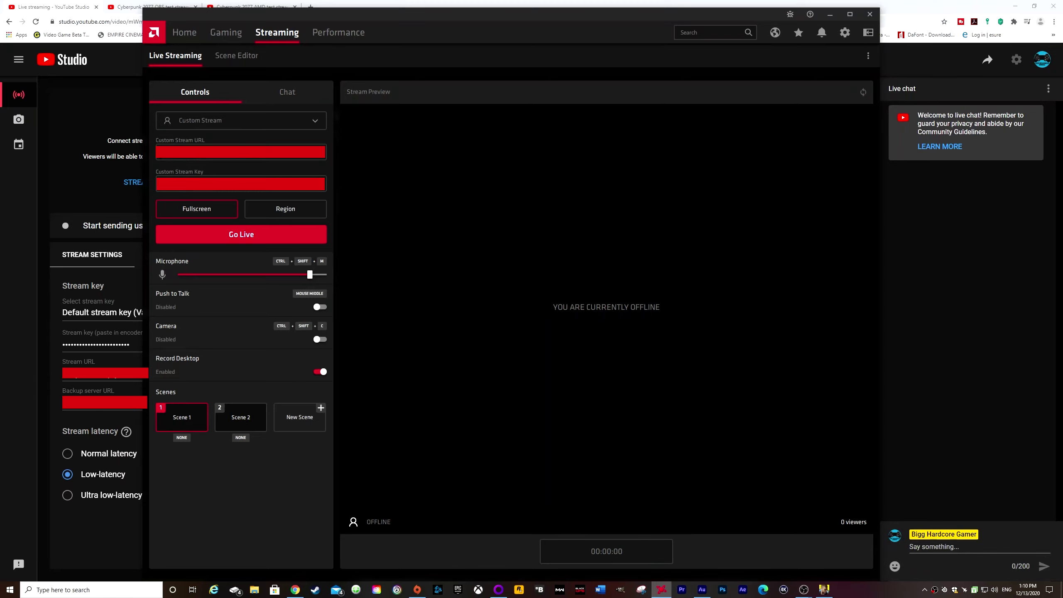
{"action": "left_click", "coordinate": [24, 263]}
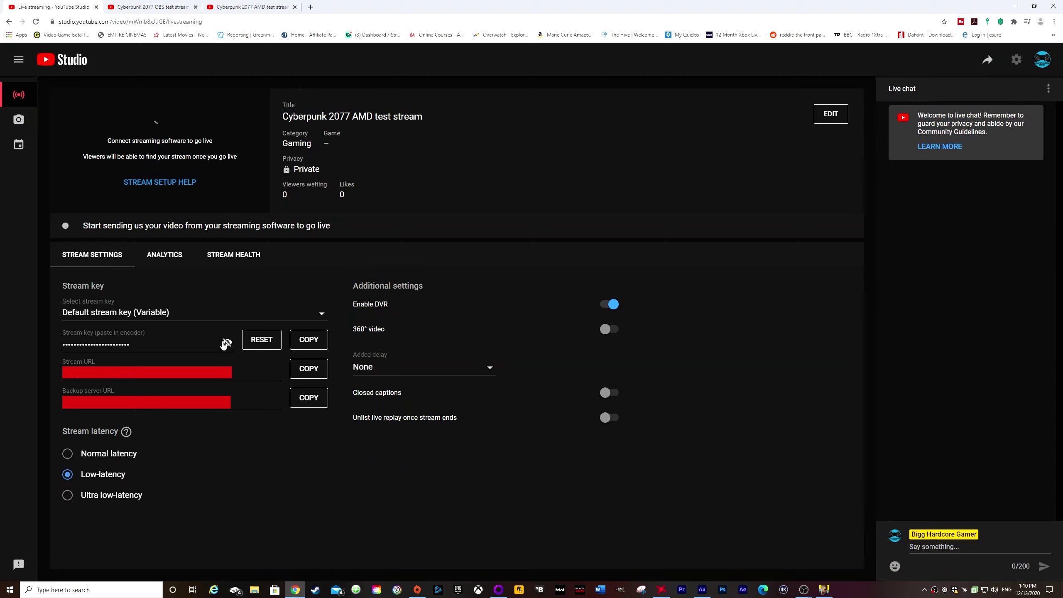
{"action": "left_click", "coordinate": [661, 590]}
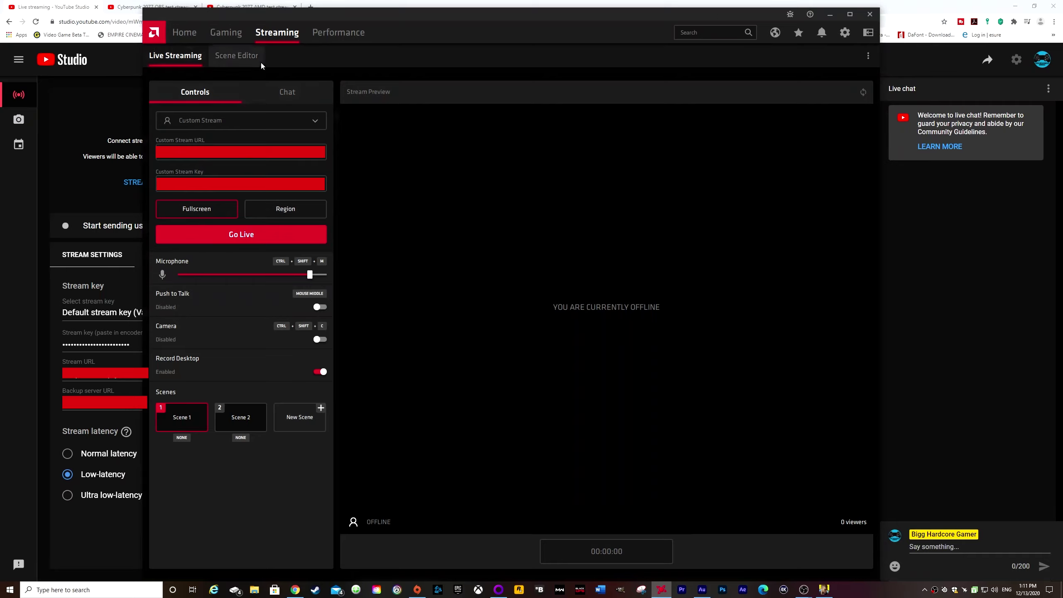
Open the Scene Editor and examine which element types can be added to Scene 1, without adding one.
{"action": "left_click", "coordinate": [238, 58]}
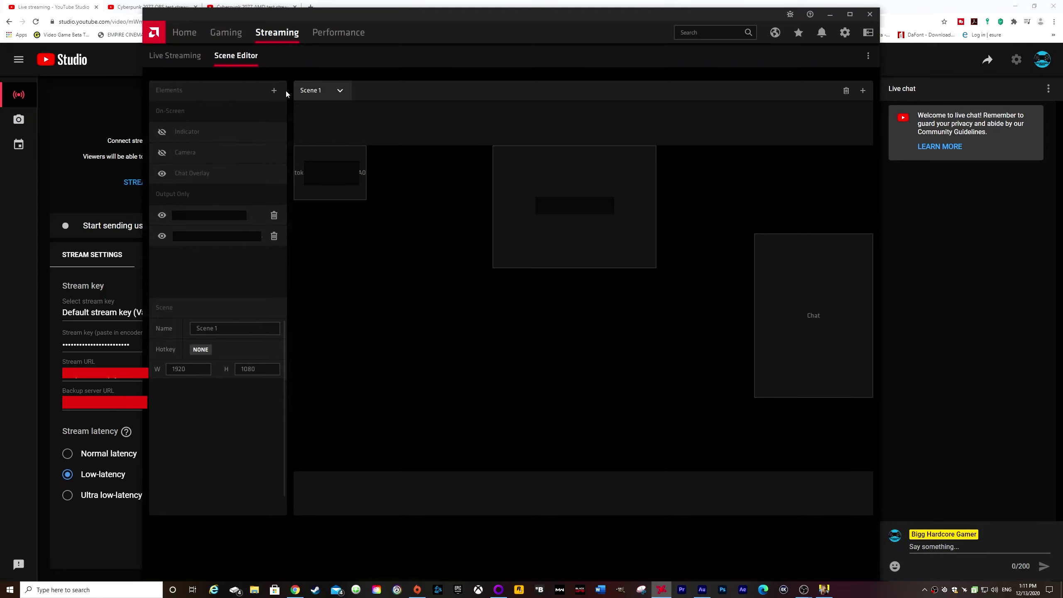
{"action": "left_click", "coordinate": [273, 92]}
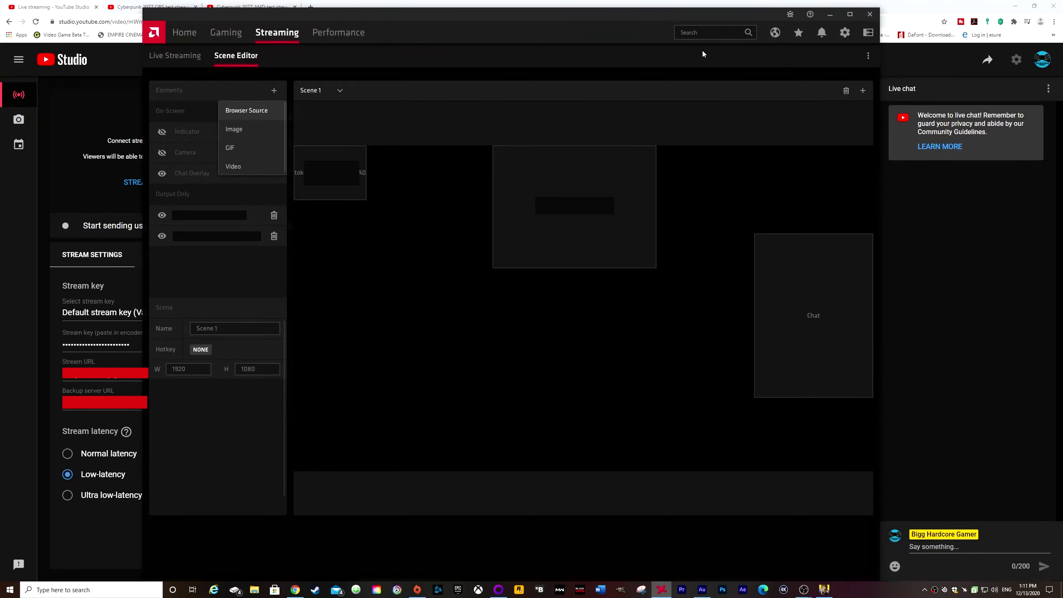
{"action": "left_click", "coordinate": [468, 63]}
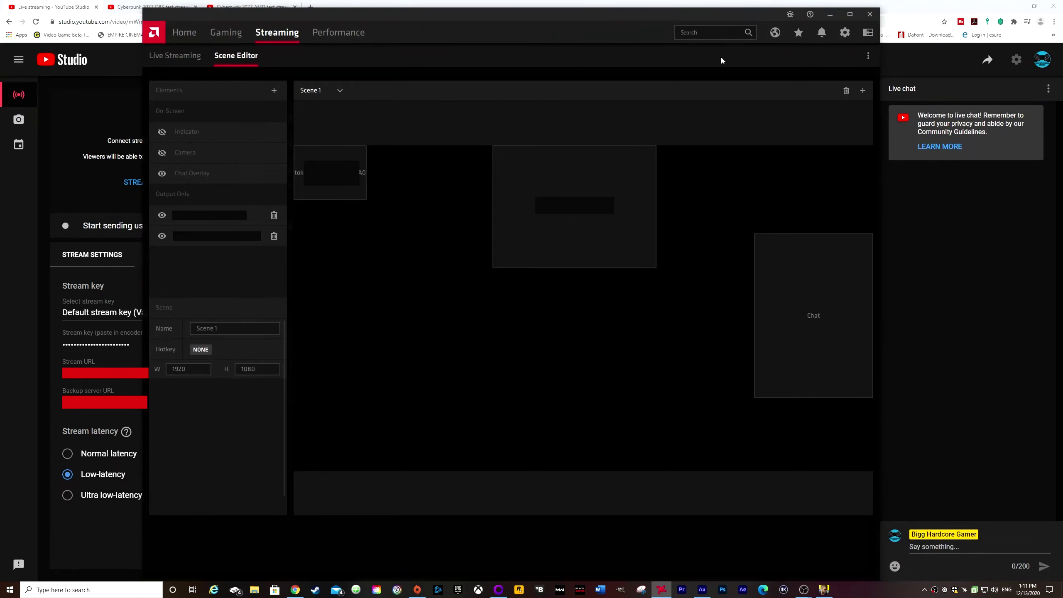
Open the Live Streaming Settings and examine the media, recording and live streaming options.
{"action": "left_click", "coordinate": [868, 58]}
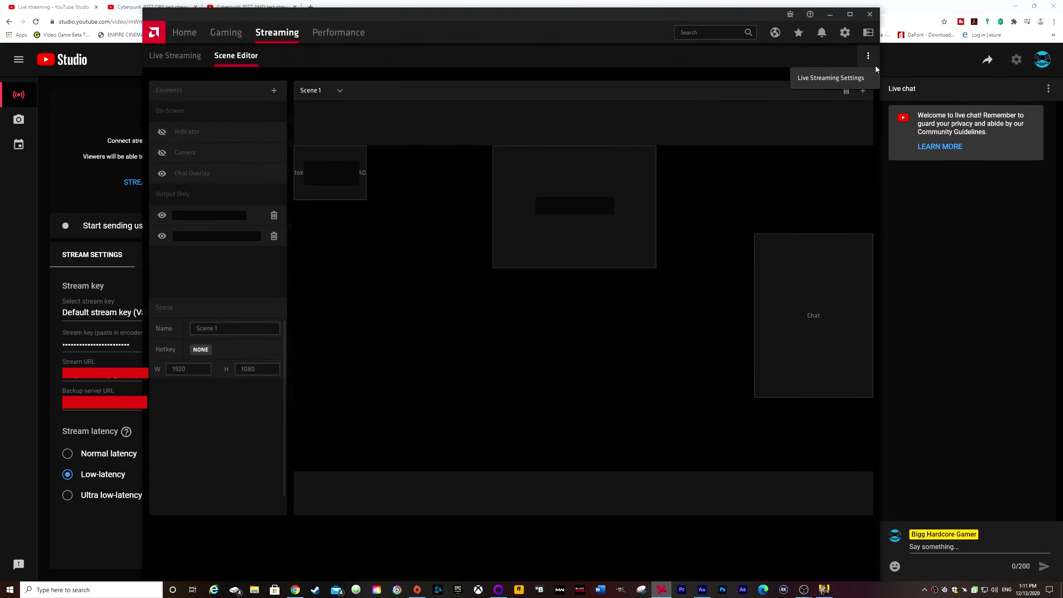
{"action": "left_click", "coordinate": [845, 79]}
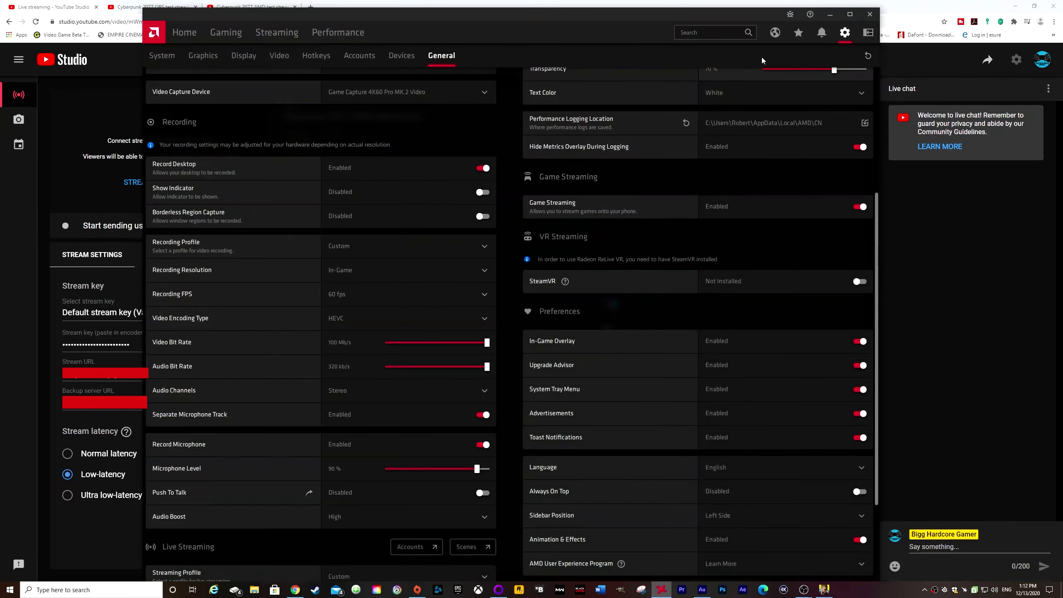
{"action": "scroll", "coordinate": [415, 268], "scroll_direction": "up", "scroll_amount": 4}
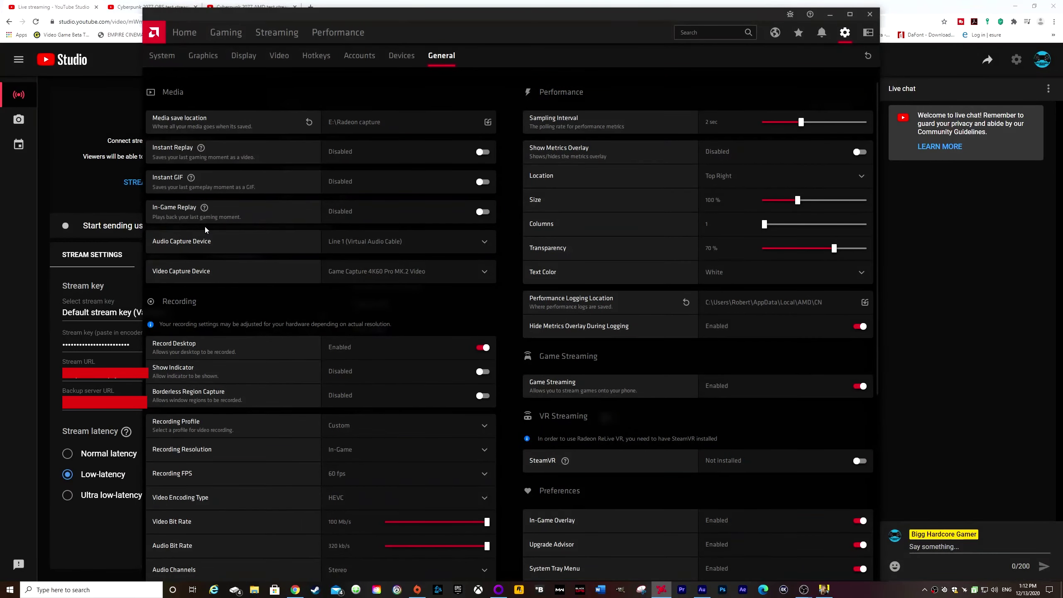
{"action": "scroll", "coordinate": [333, 257], "scroll_direction": "down", "scroll_amount": 3}
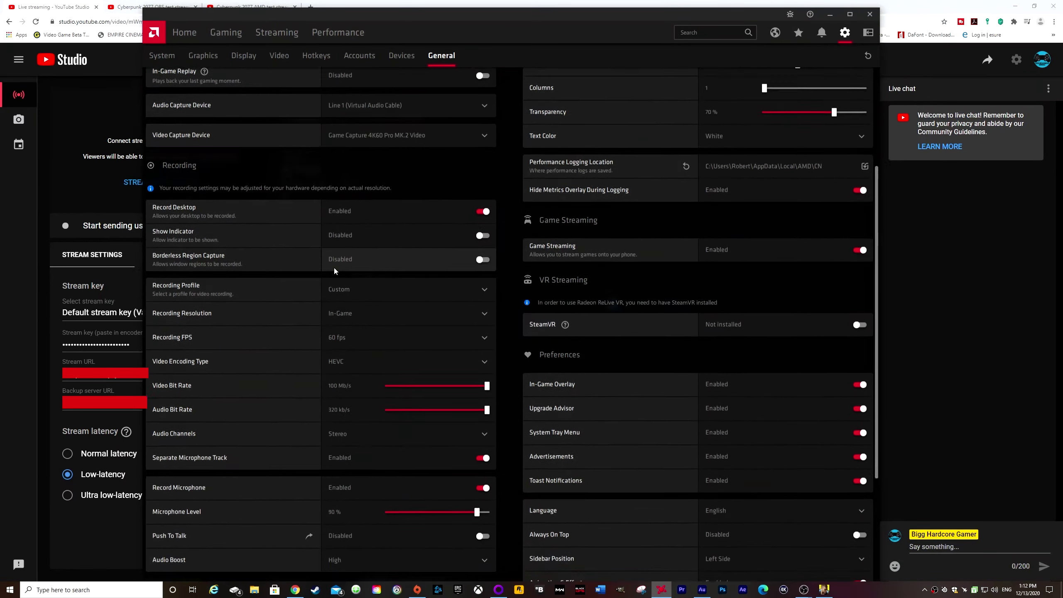
{"action": "scroll", "coordinate": [334, 270], "scroll_direction": "down", "scroll_amount": 4}
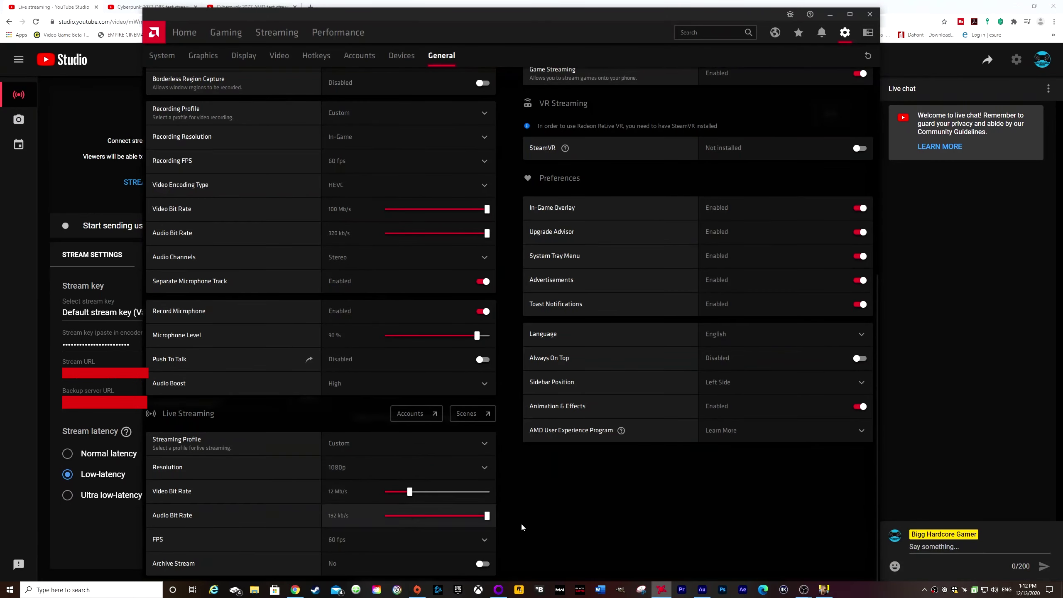
Switch to Chrome, search Google for "streaming bitrate" in a new tab and expand the answer to "What is a good bitrate for 1080p?".
{"action": "mouse_move", "coordinate": [295, 589]}
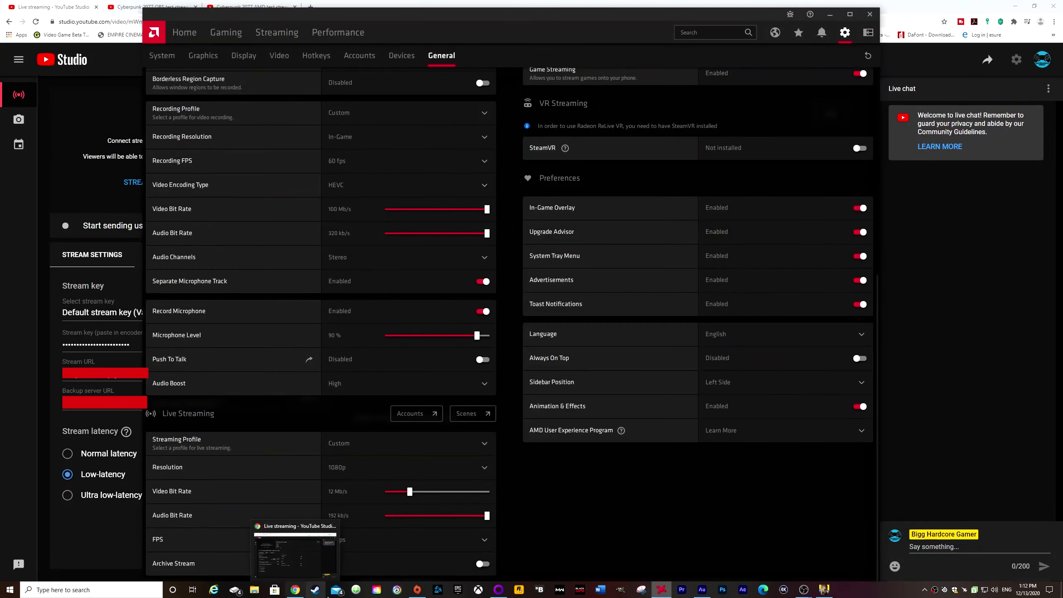
{"action": "left_click", "coordinate": [295, 588]}
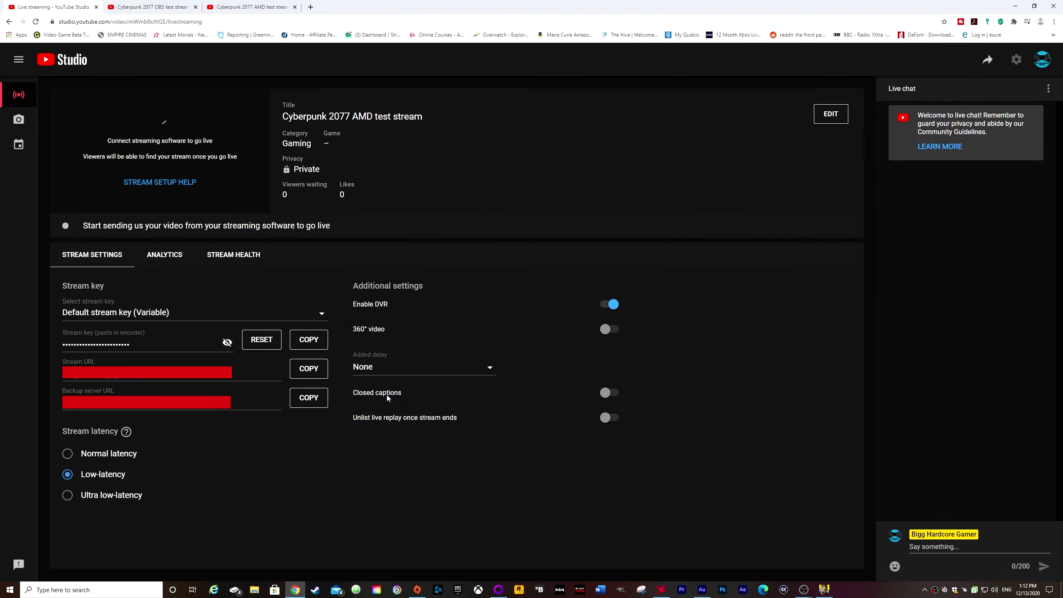
{"action": "left_click", "coordinate": [309, 6]}
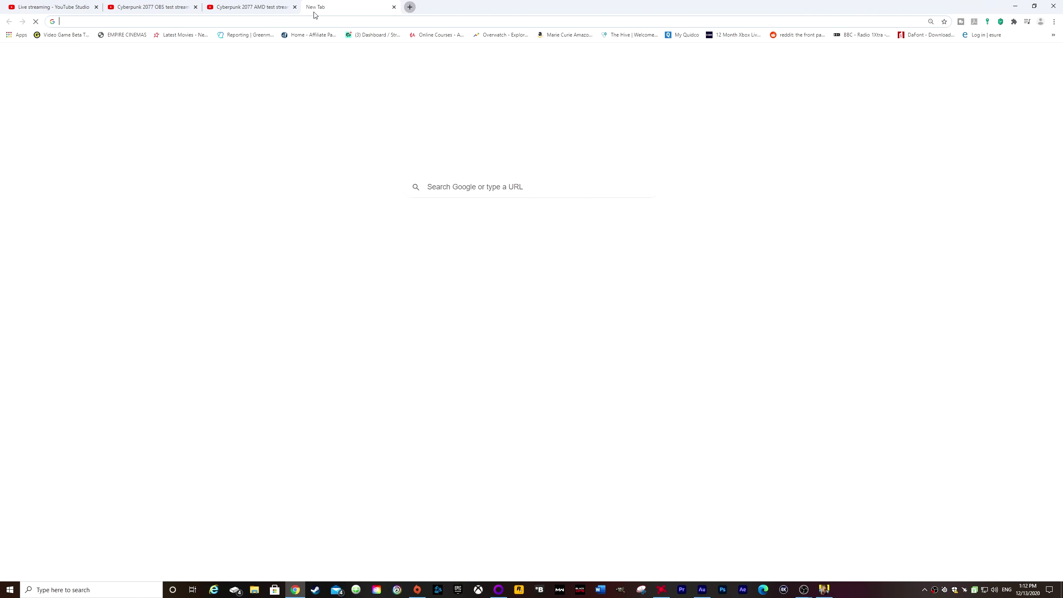
{"action": "type", "text": "streaming bitrate"}
{"action": "key", "text": "Return"}
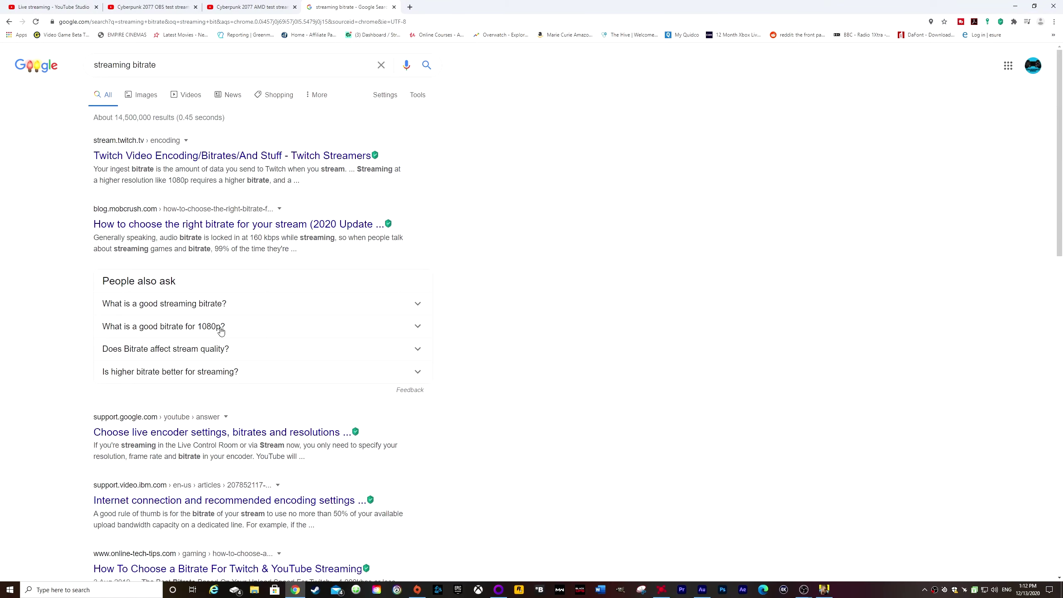
{"action": "left_click", "coordinate": [190, 333]}
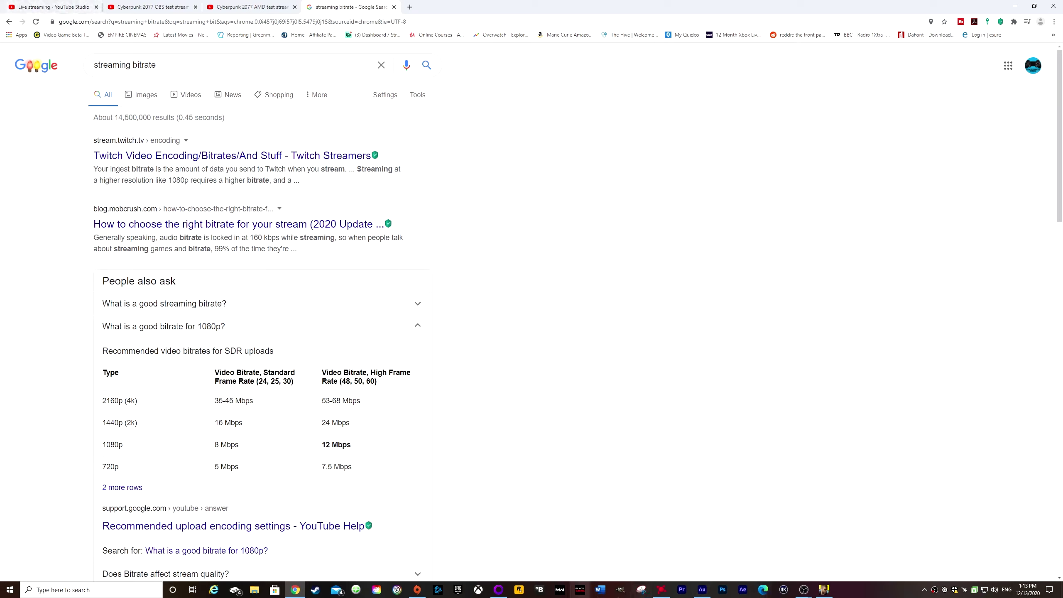
Return to AMD Radeon Software, compare its recording and live streaming settings with the recommended bitrates, and reopen the streaming page.
{"action": "left_click", "coordinate": [661, 590]}
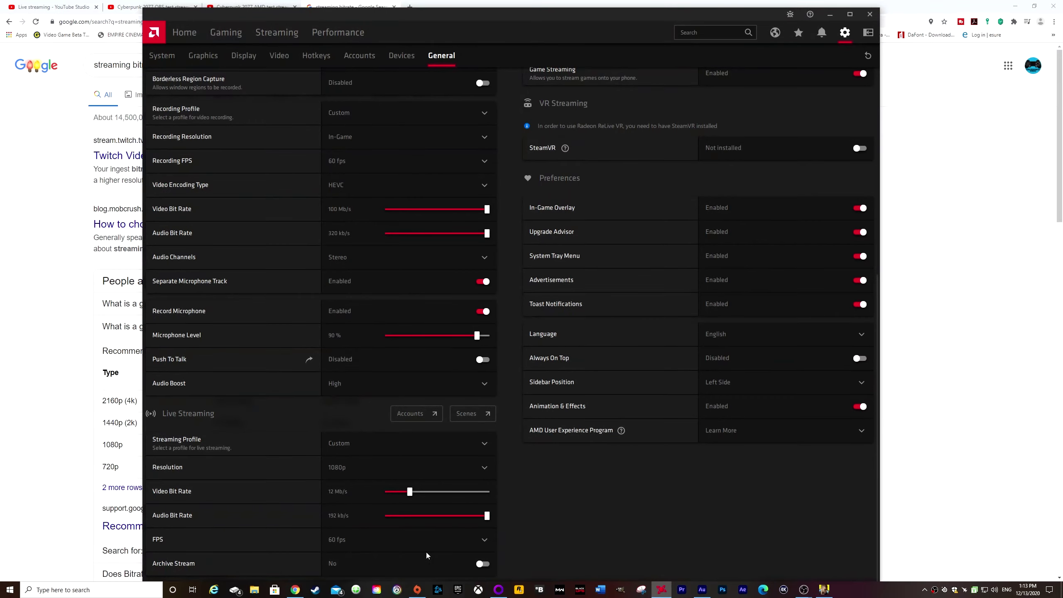
{"action": "scroll", "coordinate": [510, 569], "scroll_direction": "up", "scroll_amount": 5}
{"action": "scroll", "coordinate": [505, 567], "scroll_direction": "down", "scroll_amount": 5}
{"action": "scroll", "coordinate": [500, 566], "scroll_direction": "up", "scroll_amount": 2}
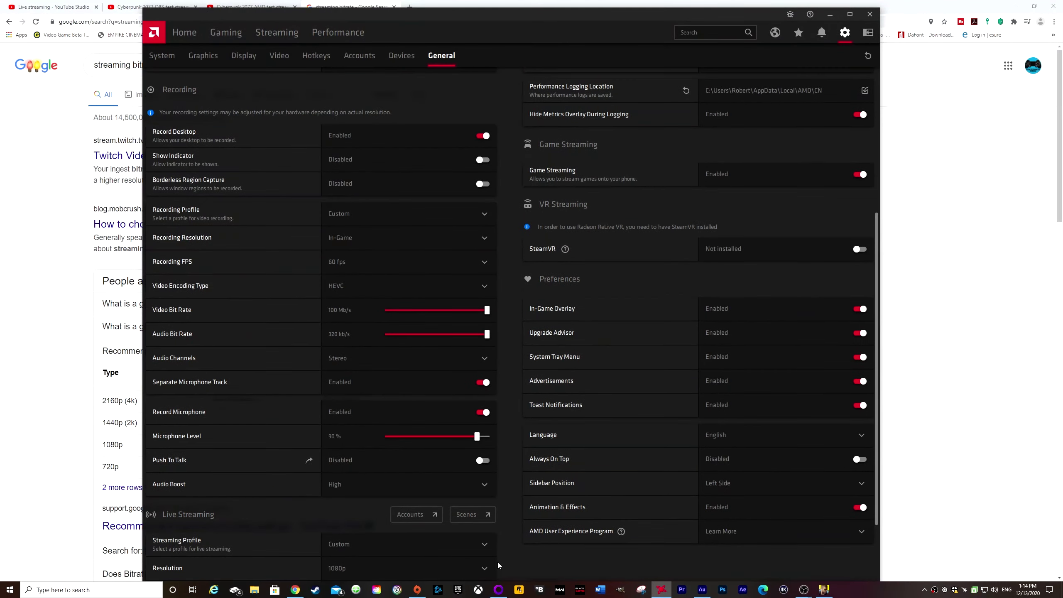
{"action": "scroll", "coordinate": [497, 561], "scroll_direction": "up", "scroll_amount": 4}
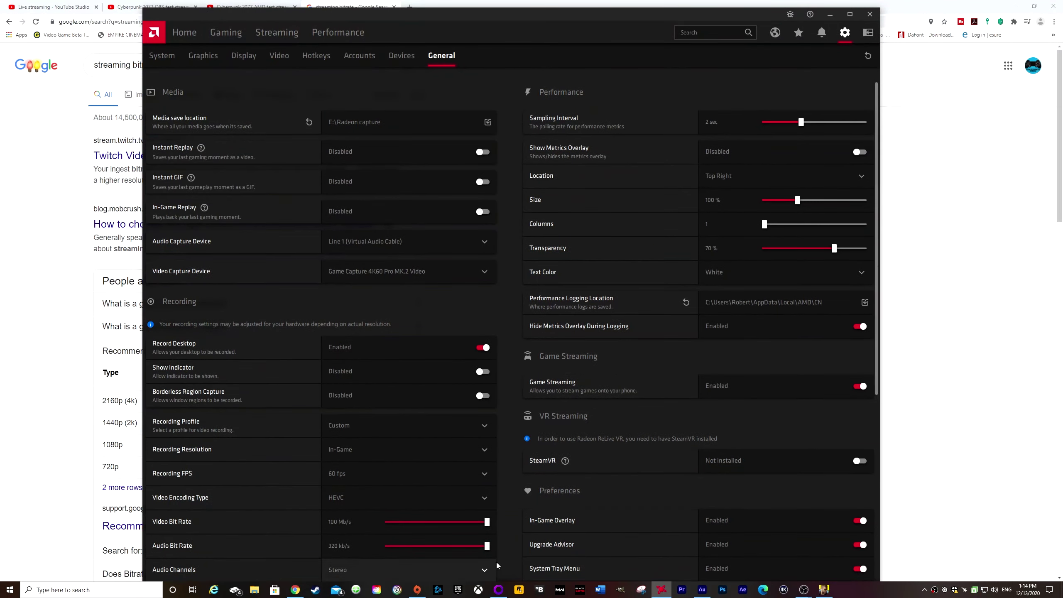
{"action": "scroll", "coordinate": [496, 561], "scroll_direction": "down", "scroll_amount": 2}
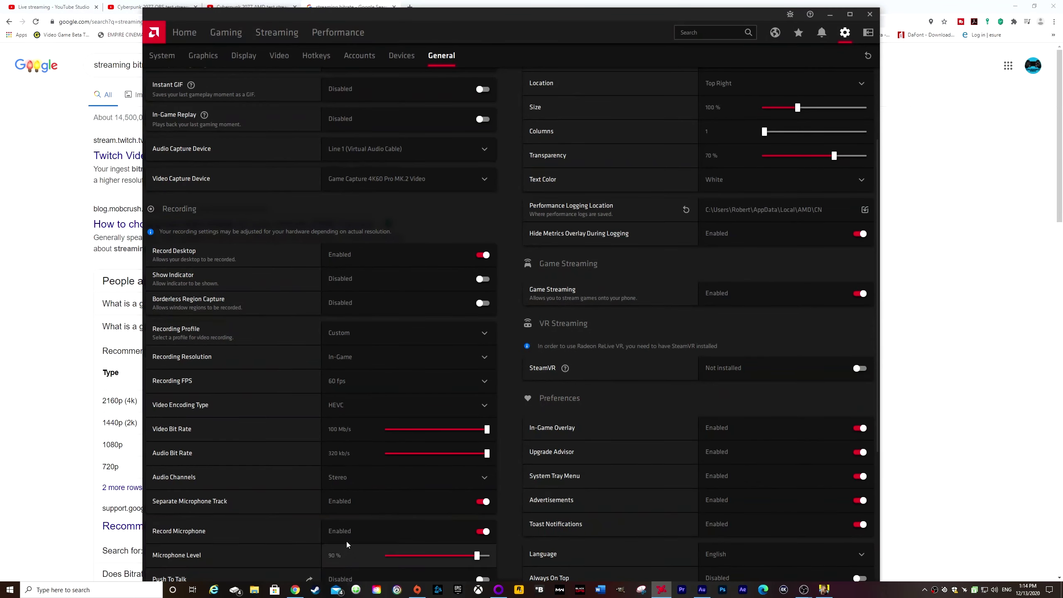
{"action": "scroll", "coordinate": [247, 438], "scroll_direction": "down", "scroll_amount": 2}
{"action": "scroll", "coordinate": [247, 437], "scroll_direction": "down", "scroll_amount": 2}
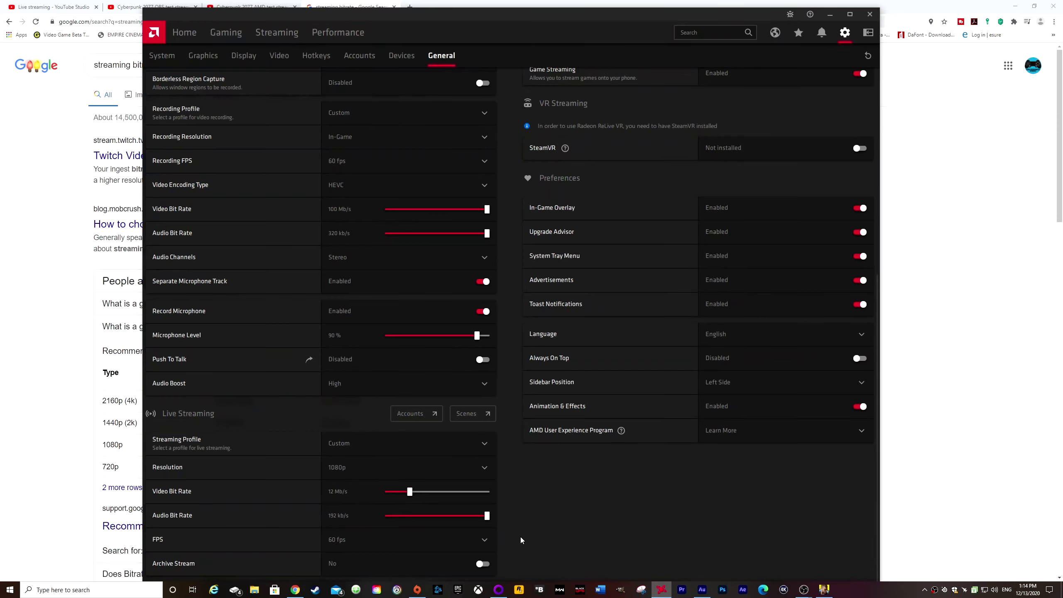
{"action": "scroll", "coordinate": [520, 536], "scroll_direction": "up", "scroll_amount": 6}
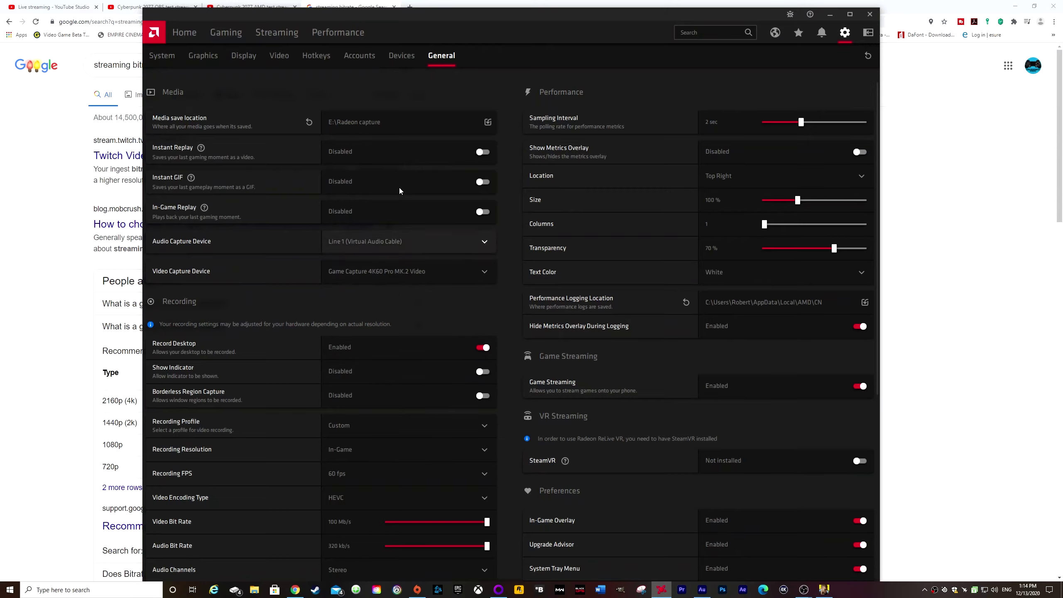
{"action": "left_click", "coordinate": [283, 37]}
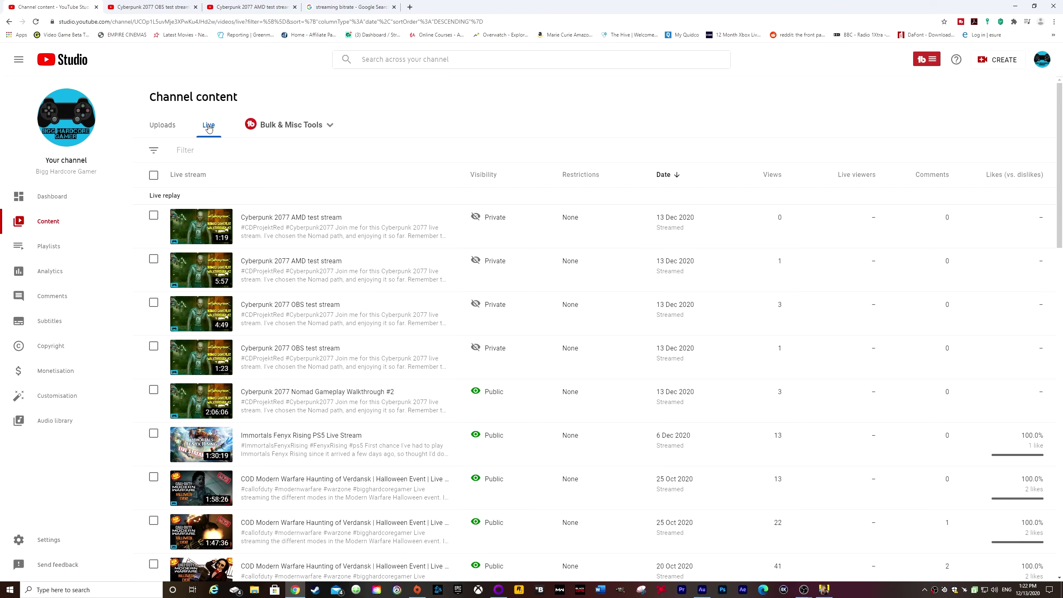
Review the new "Cyberpunk 2077 AMD test stream" replay on YouTube, pause it and switch to AMD Radeon Software.
{"action": "mouse_move", "coordinate": [194, 229]}
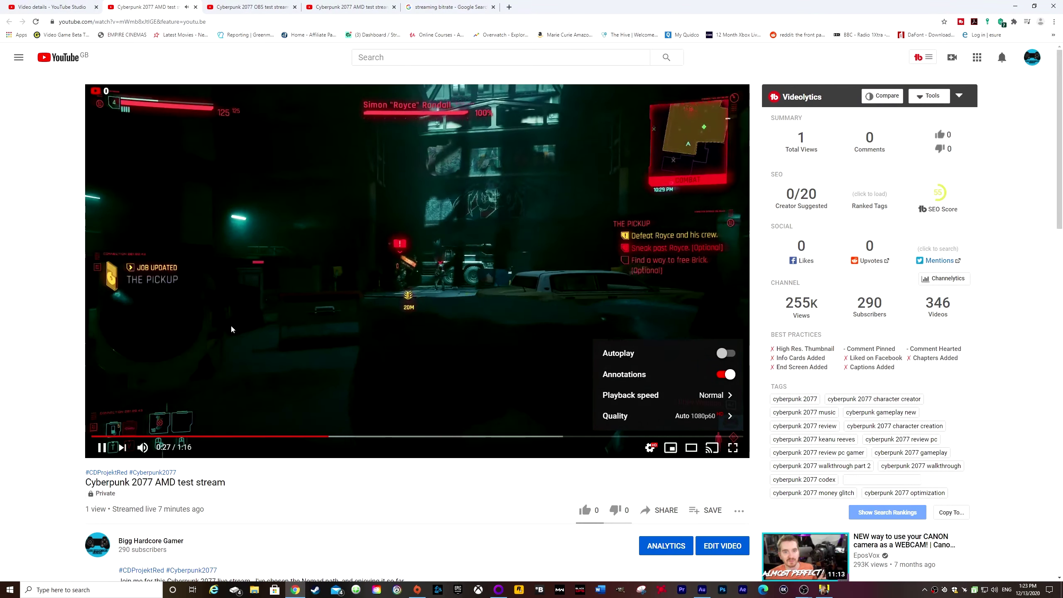
{"action": "left_click", "coordinate": [296, 293]}
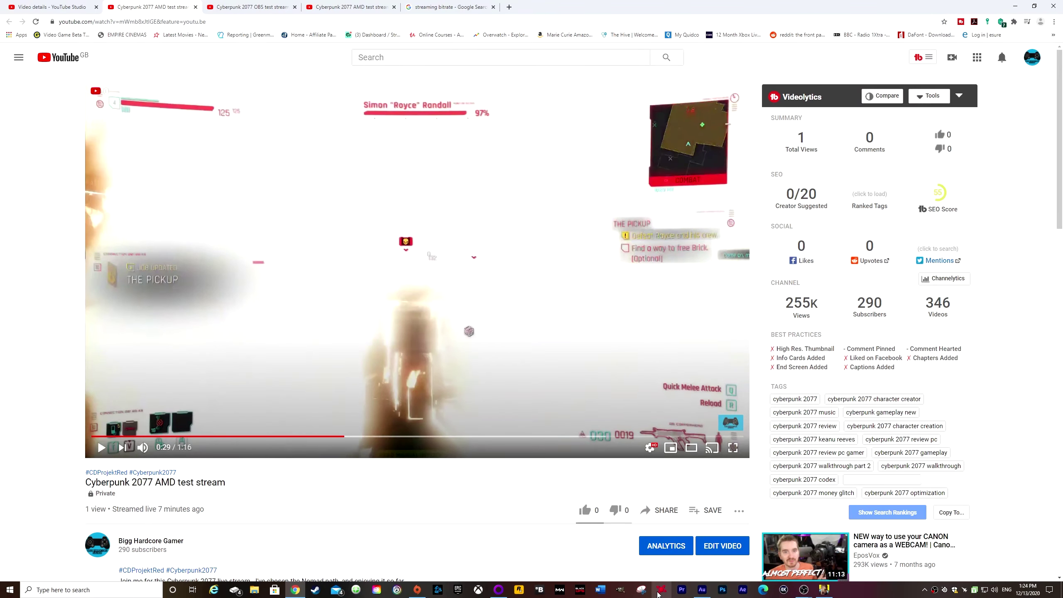
{"action": "left_click", "coordinate": [660, 591]}
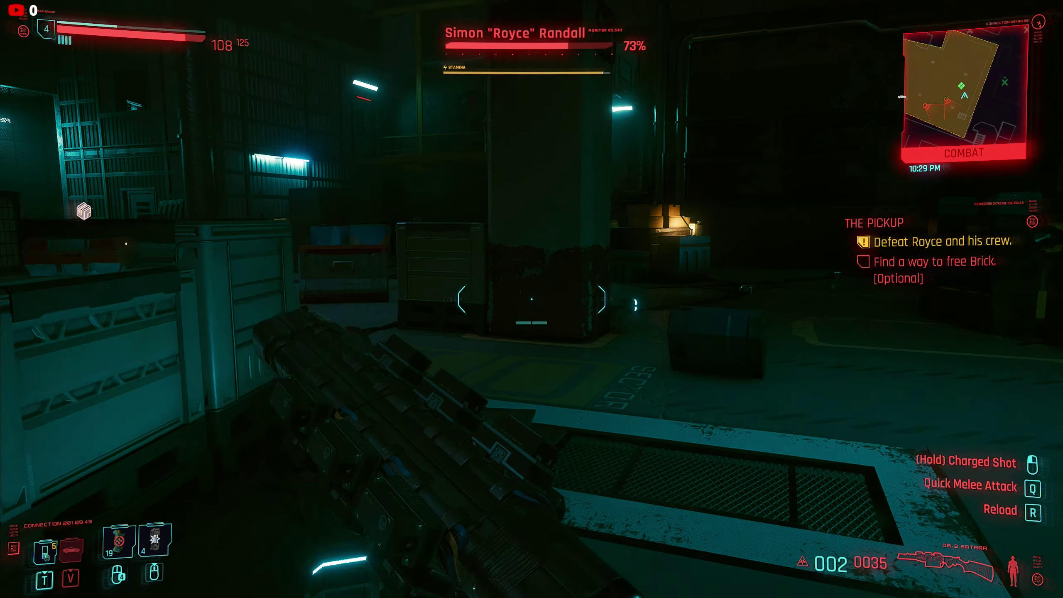
{"action": "left_click", "coordinate": [531, 299]}
{"action": "right_click", "coordinate": [531, 299]}
{"action": "left_click", "coordinate": [532, 299]}
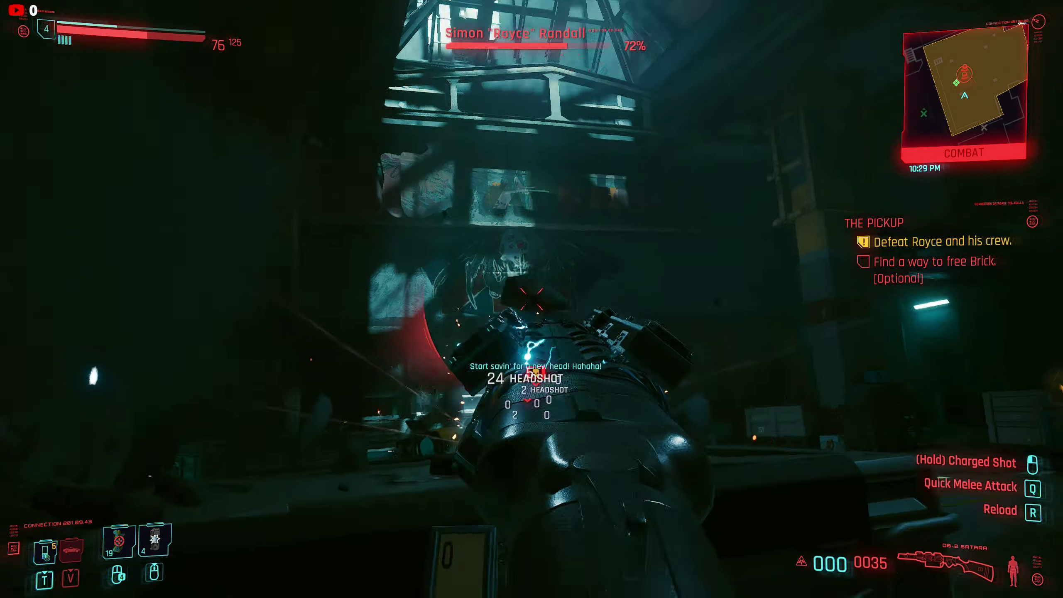
{"action": "key", "text": "r"}
{"action": "key", "text": "shift"}
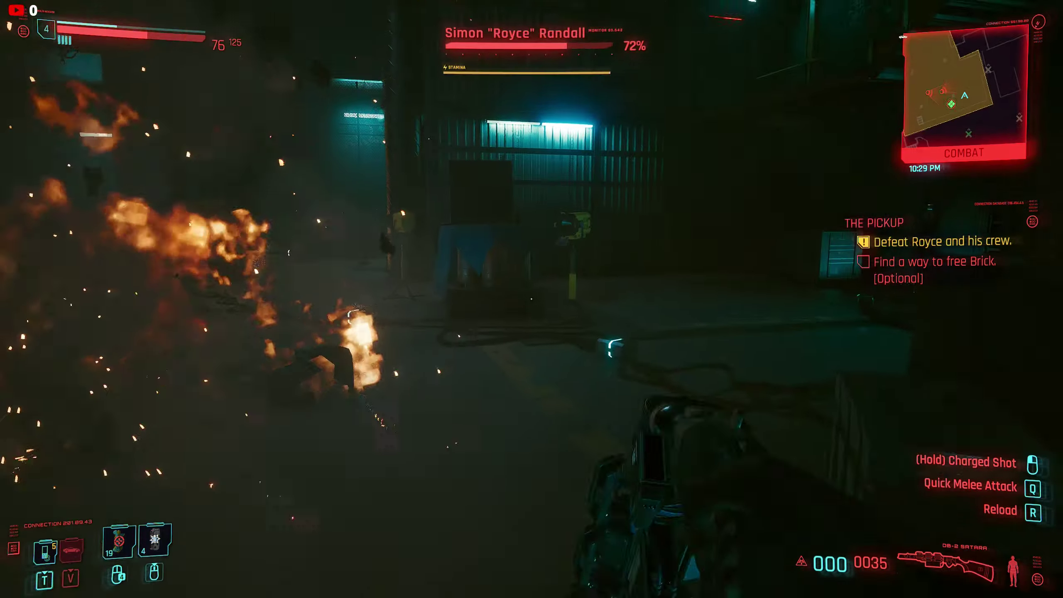
{"action": "key", "text": "w"}
{"action": "key", "text": "shift"}
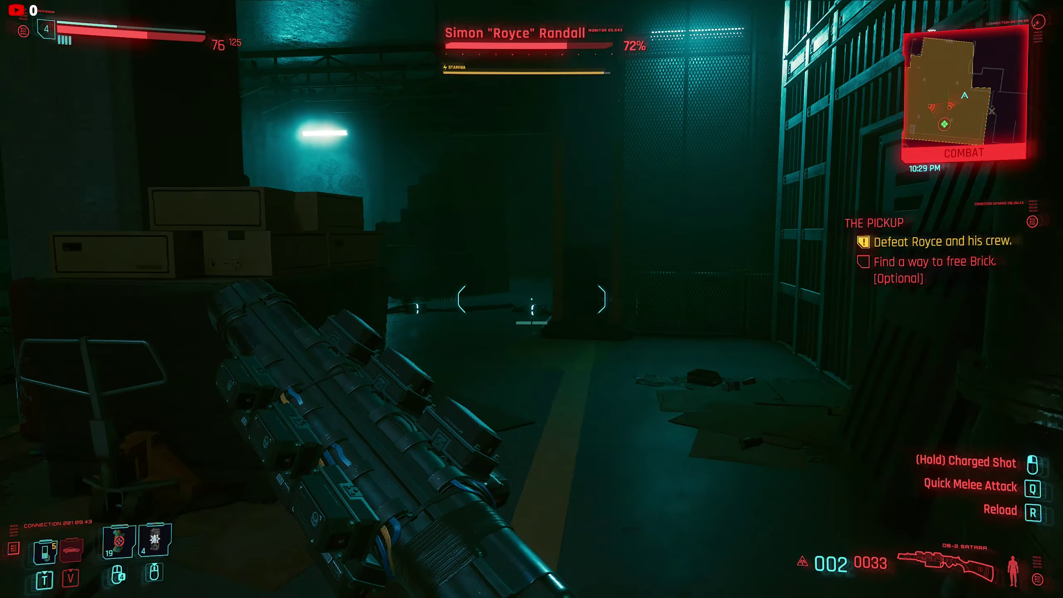
{"action": "key", "text": "w"}
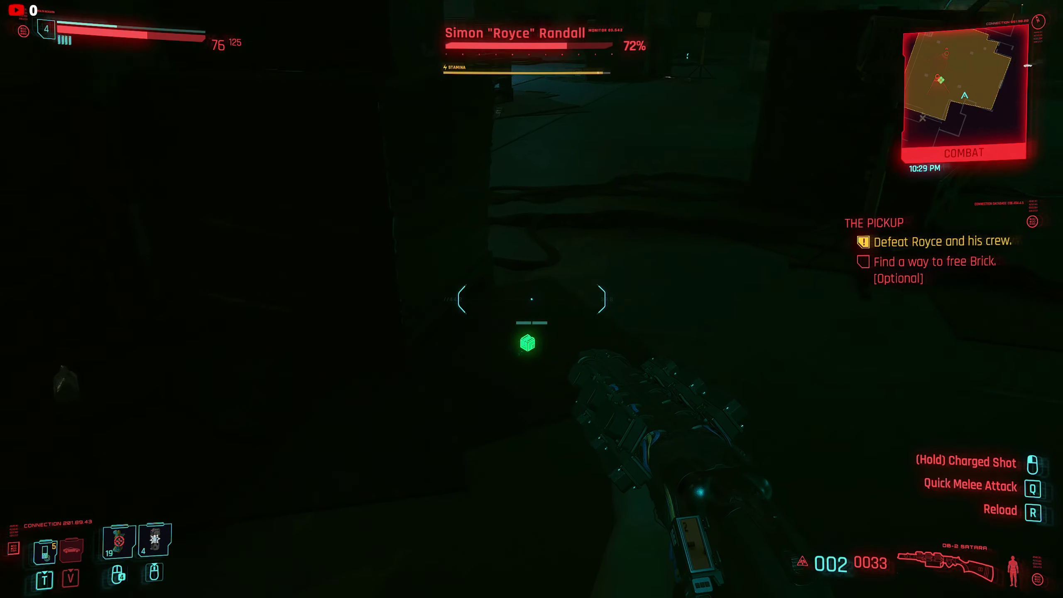
{"action": "key", "text": "f"}
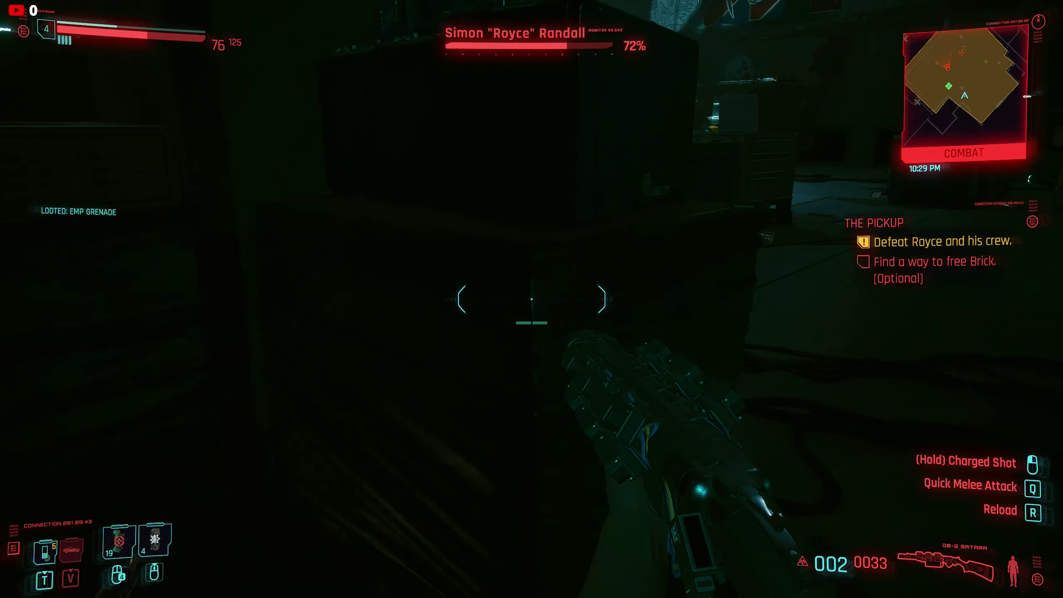
{"action": "key", "text": "a"}
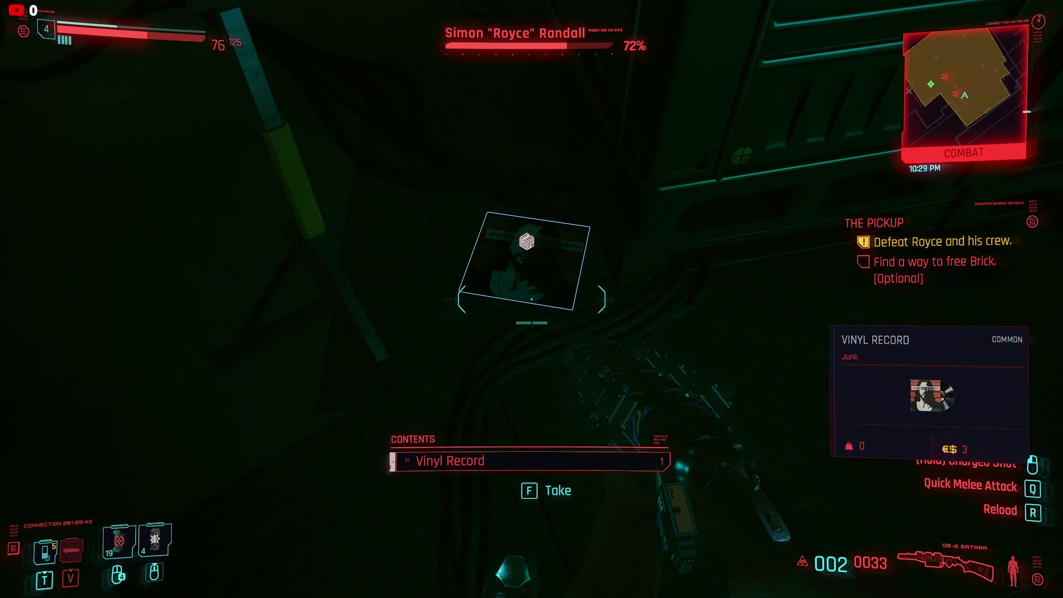
{"action": "key", "text": "f"}
{"action": "key", "text": "w"}
{"action": "key", "text": "f"}
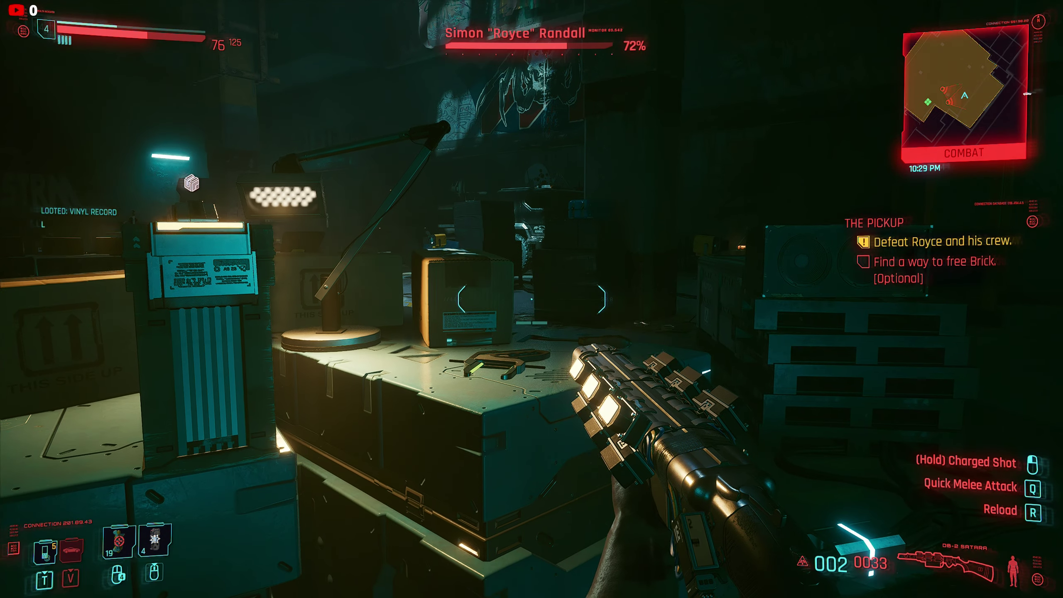
{"action": "key", "text": "c"}
{"action": "key", "text": "d"}
{"action": "key", "text": "w"}
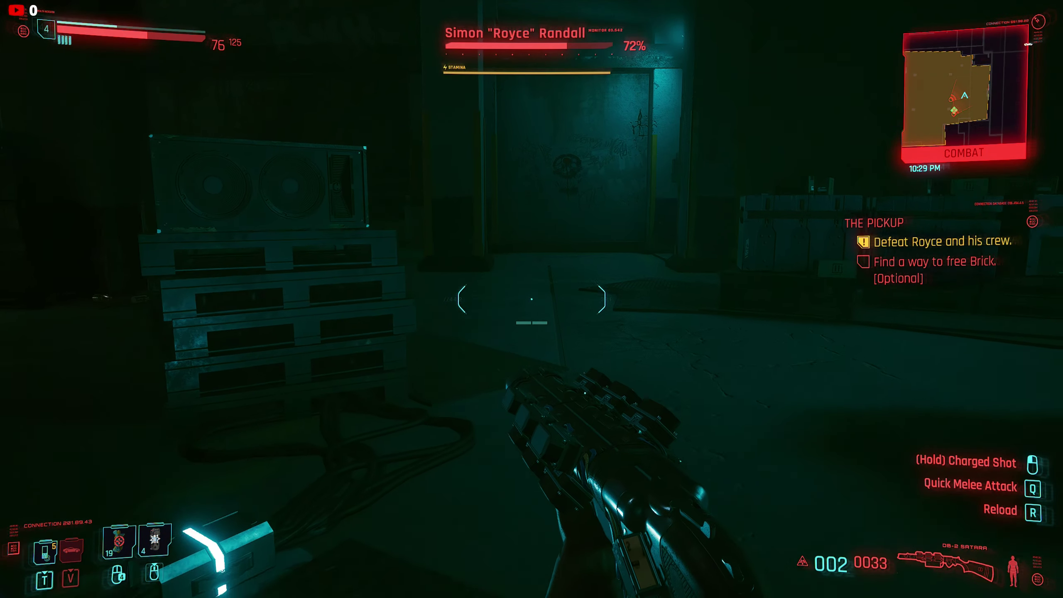
{"action": "key", "text": "shift"}
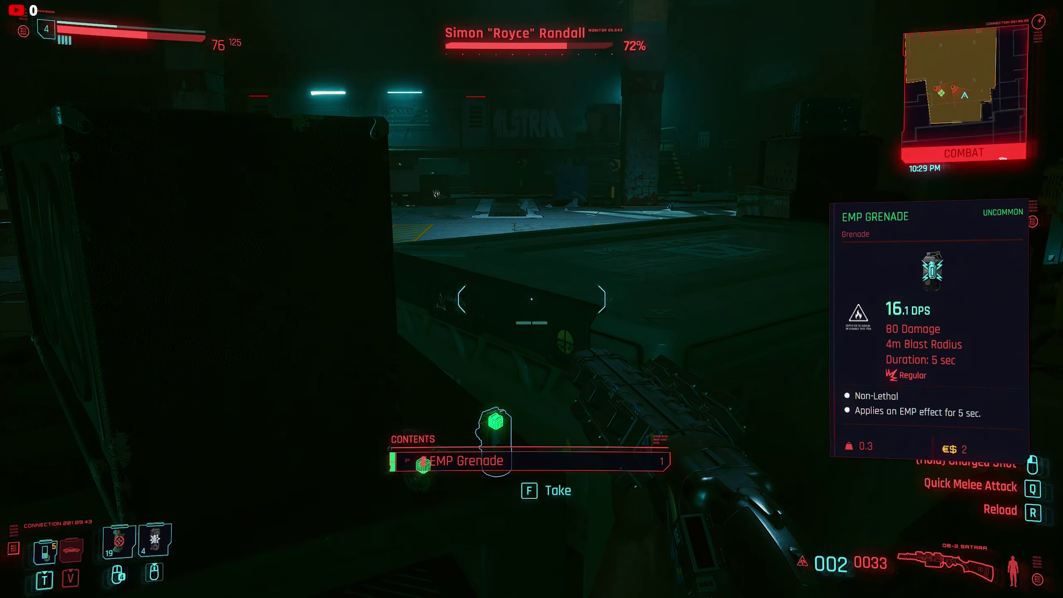
{"action": "key", "text": "c"}
{"action": "key", "text": "f"}
{"action": "key", "text": "a"}
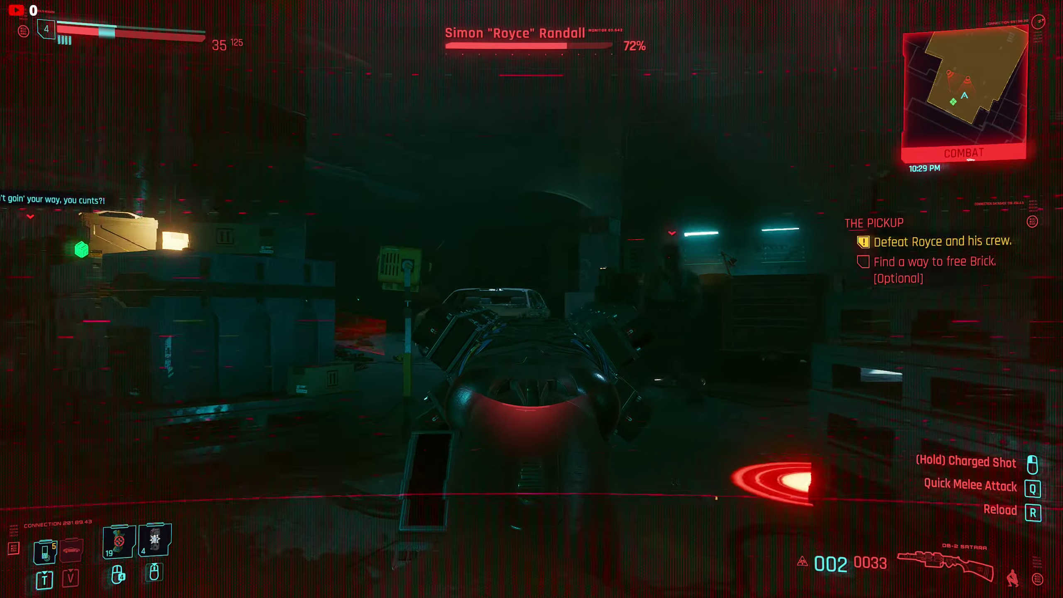
{"action": "left_click", "coordinate": [531, 299]}
{"action": "key", "text": "w"}
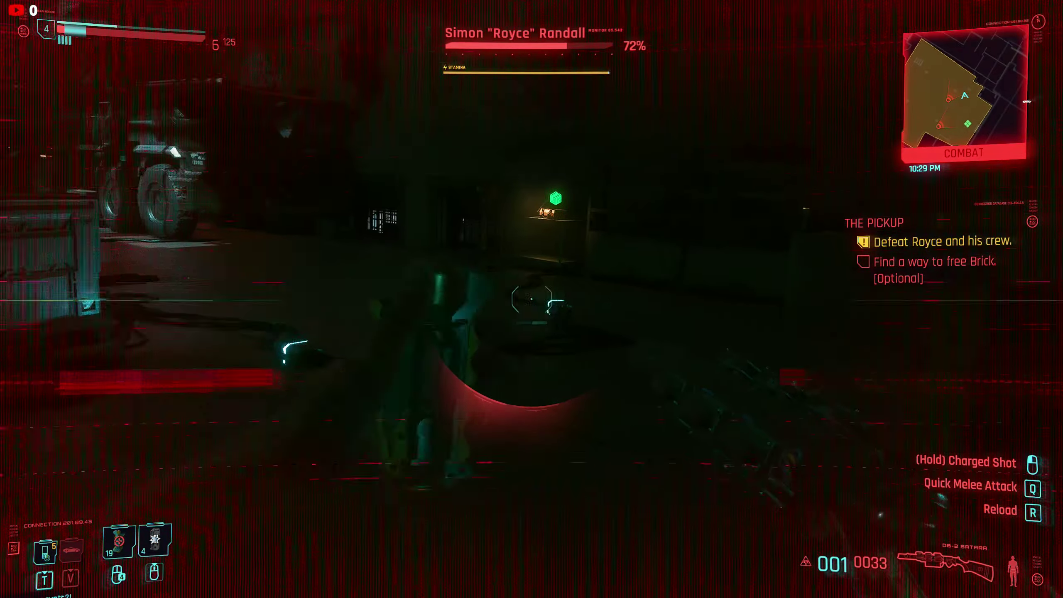
{"action": "key", "text": "w"}
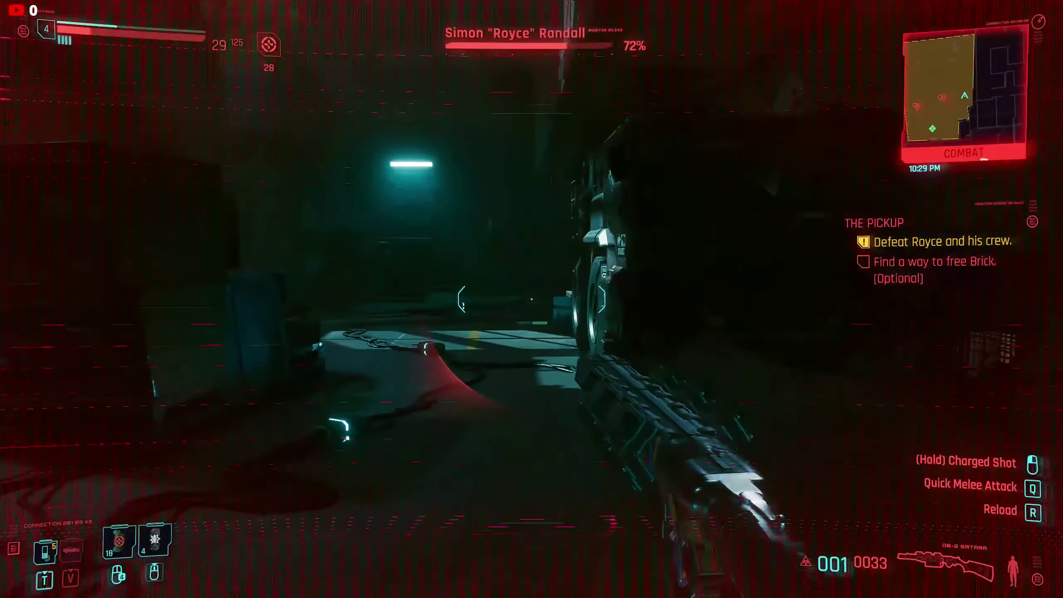
{"action": "key", "text": "w"}
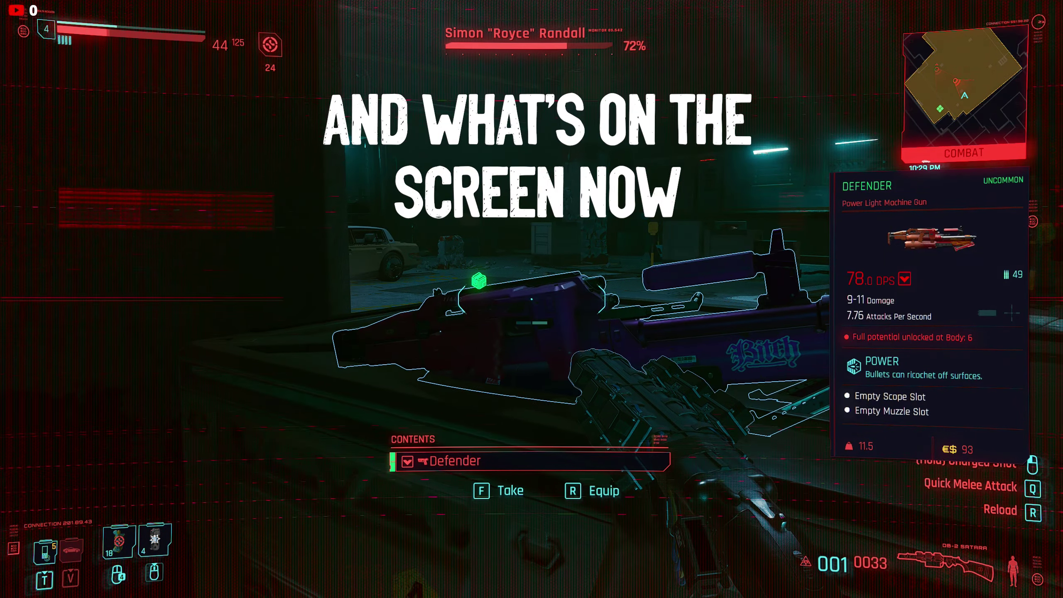
{"action": "key", "text": "f"}
{"action": "key", "text": "s"}
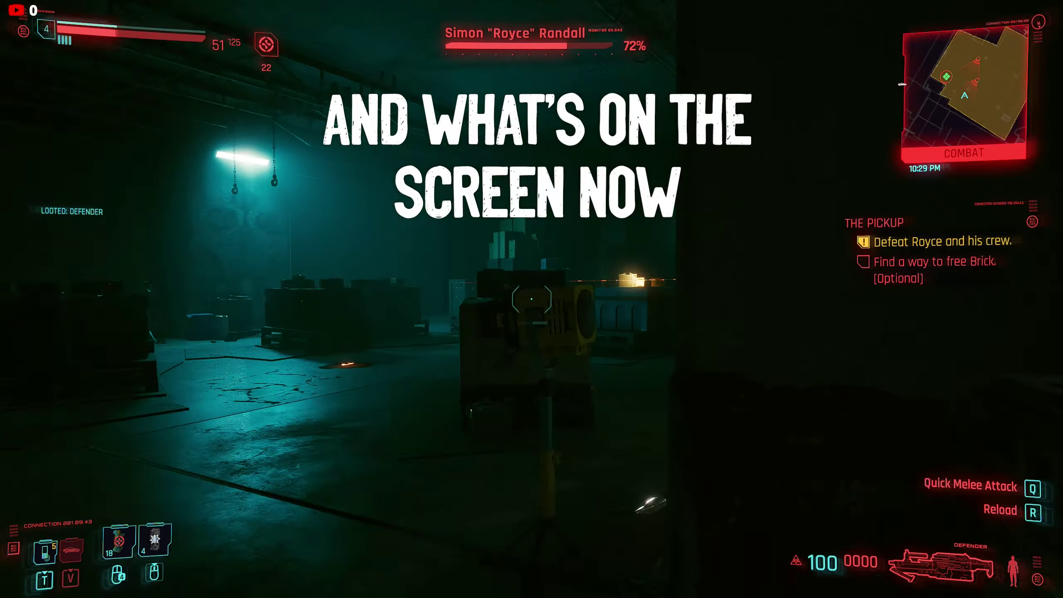
{"action": "key", "text": "d"}
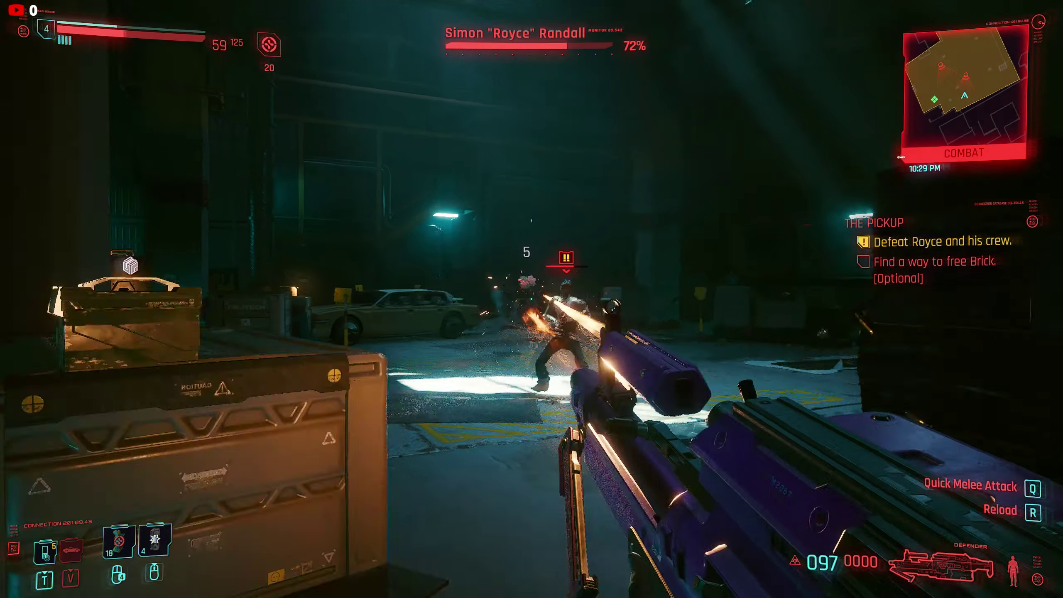
{"action": "left_click", "coordinate": [531, 299]}
{"action": "left_click", "coordinate": [531, 298]}
{"action": "left_click", "coordinate": [531, 298]}
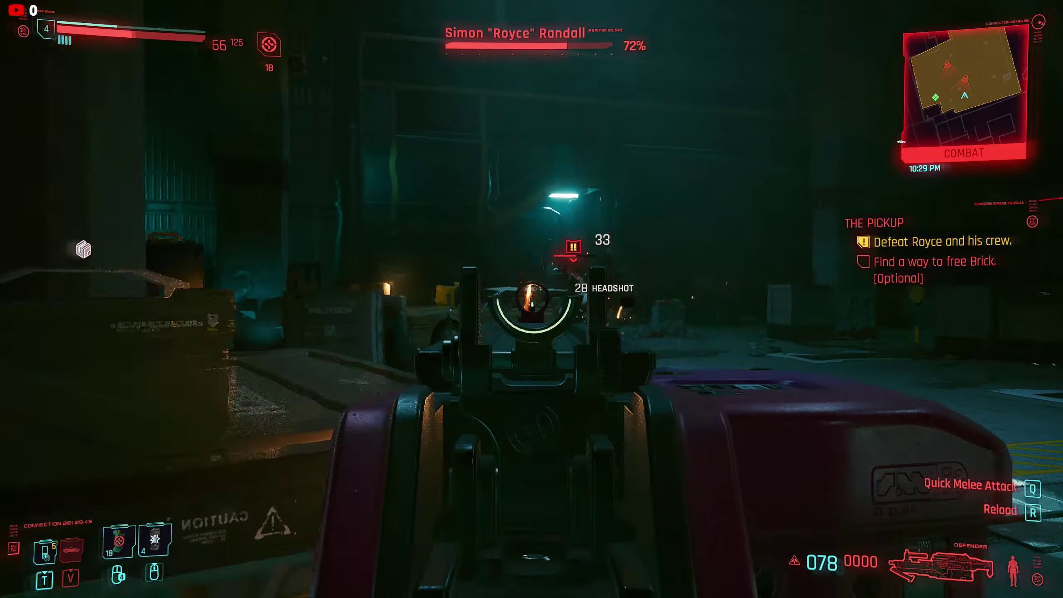
{"action": "left_click", "coordinate": [531, 299]}
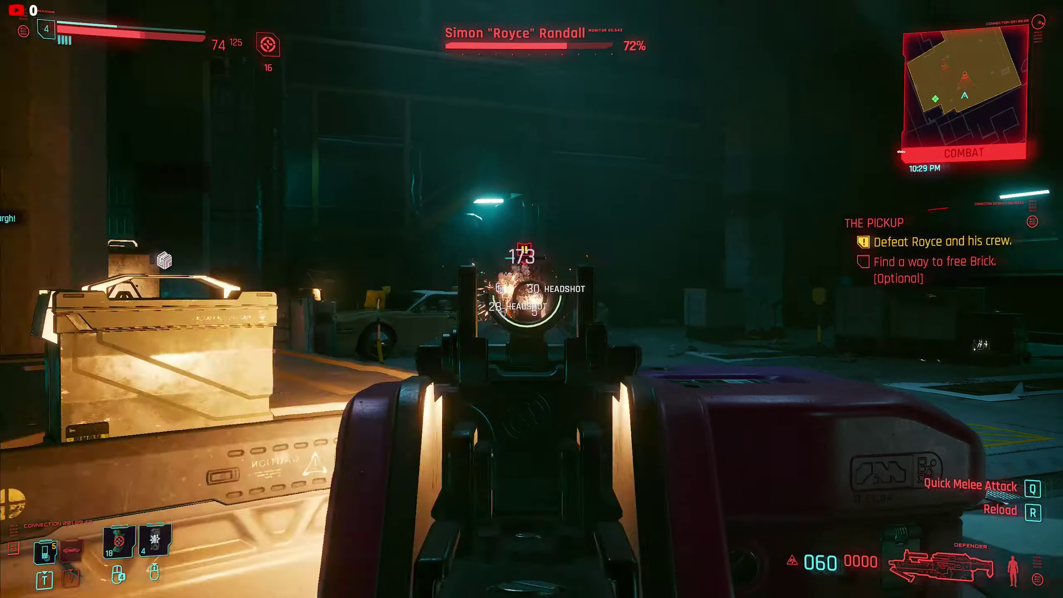
{"action": "left_click", "coordinate": [531, 299]}
{"action": "left_click", "coordinate": [531, 298]}
{"action": "left_click", "coordinate": [531, 299]}
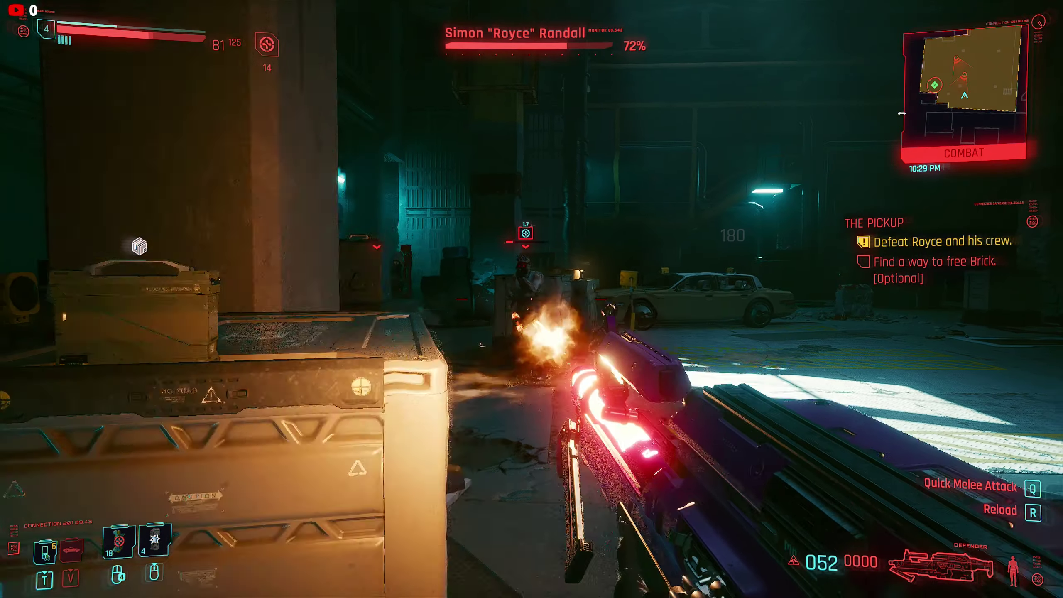
{"action": "left_click", "coordinate": [531, 299]}
{"action": "left_click", "coordinate": [531, 299]}
{"action": "left_click", "coordinate": [531, 298]}
{"action": "left_click", "coordinate": [531, 298]}
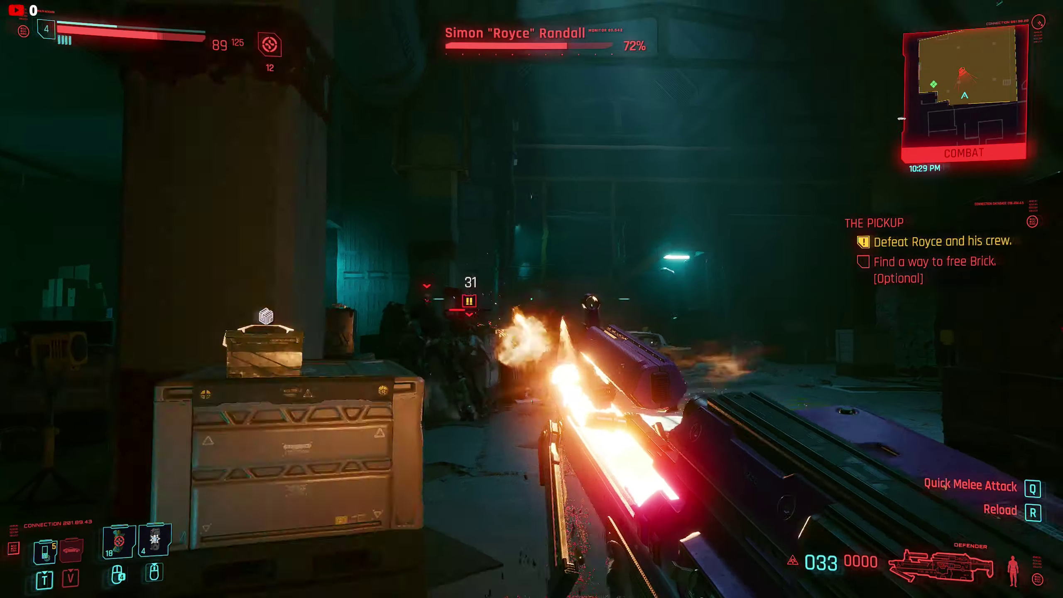
{"action": "left_click", "coordinate": [531, 299]}
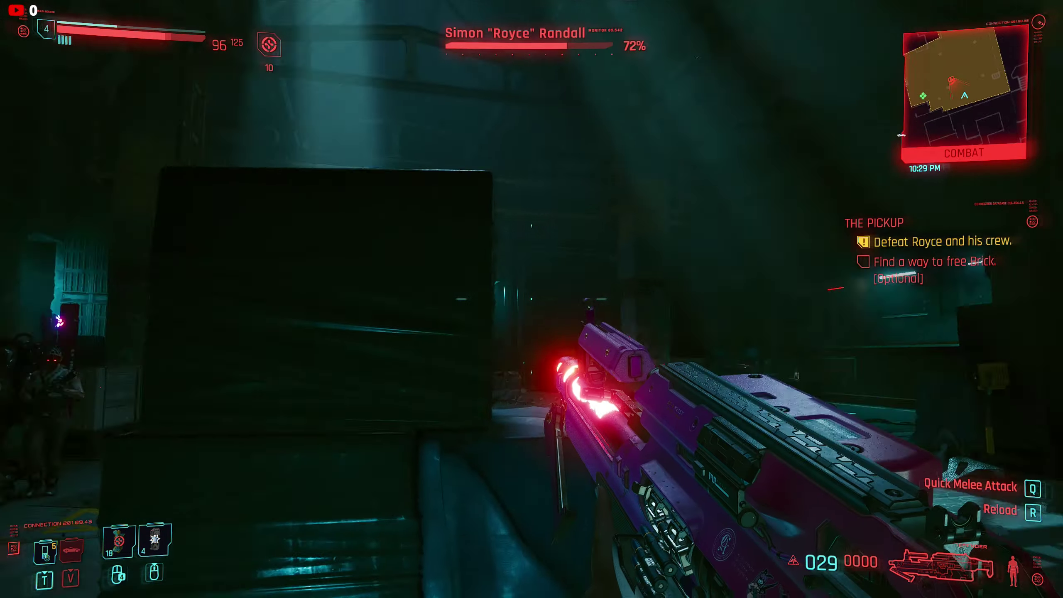
{"action": "middle_click", "coordinate": [532, 299]}
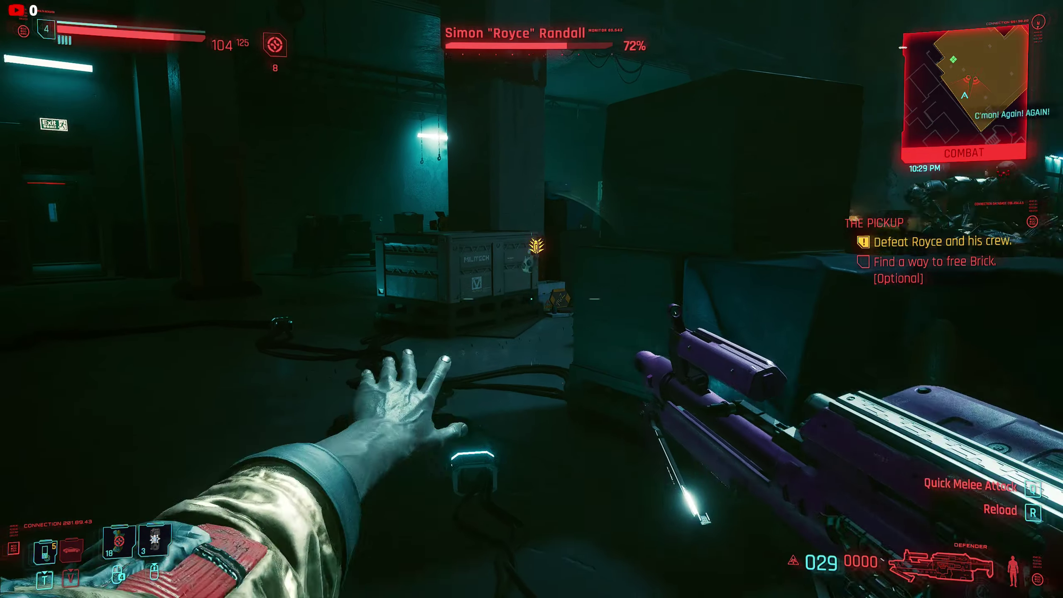
{"action": "left_click", "coordinate": [531, 299]}
{"action": "left_click", "coordinate": [531, 299]}
{"action": "left_click", "coordinate": [531, 299]}
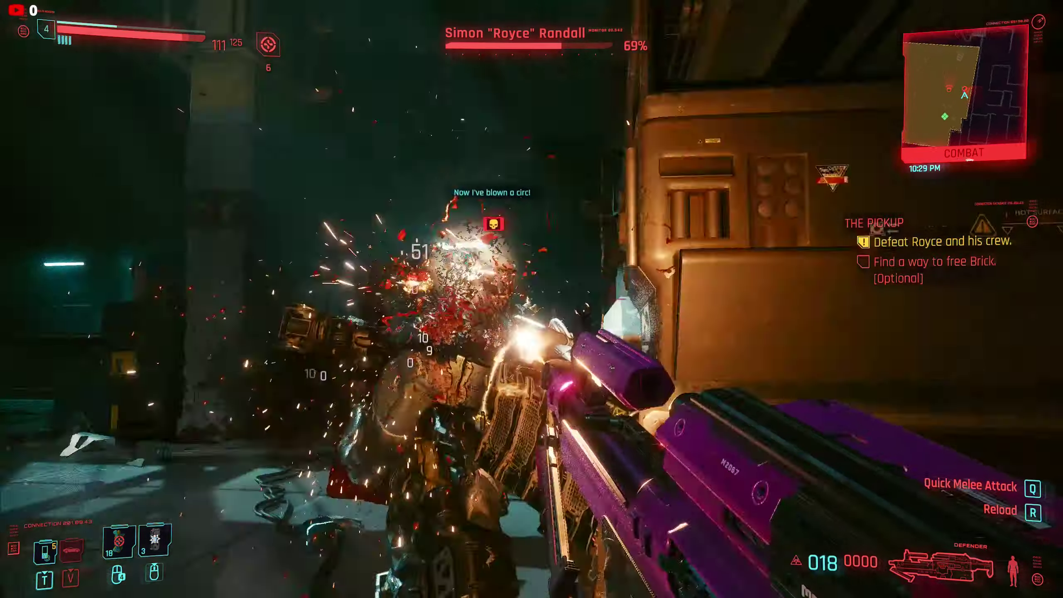
{"action": "left_click", "coordinate": [531, 299]}
{"action": "right_click", "coordinate": [532, 299]}
{"action": "left_click", "coordinate": [531, 298]}
{"action": "left_click", "coordinate": [532, 299]}
{"action": "left_click", "coordinate": [531, 299]}
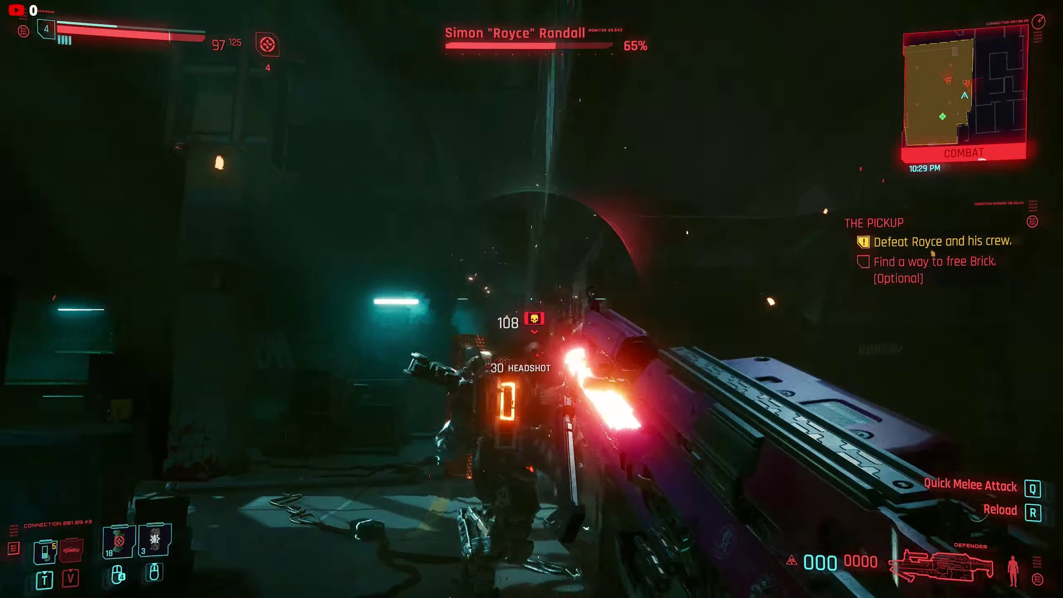
{"action": "key", "text": "a"}
{"action": "key", "text": "s"}
{"action": "key", "text": "x"}
{"action": "middle_click", "coordinate": [531, 299]}
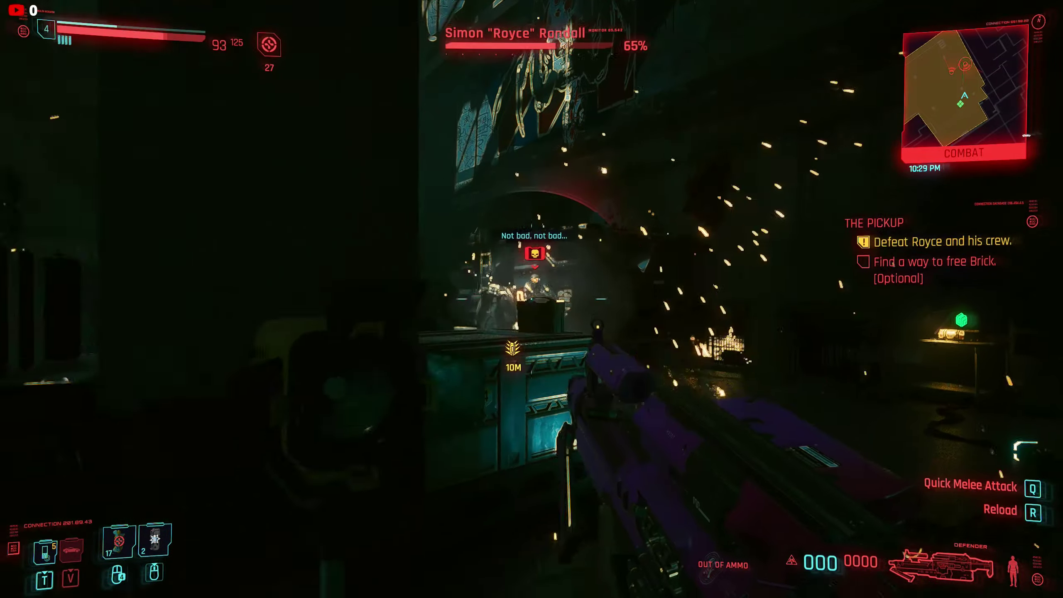
{"action": "key", "text": "a"}
{"action": "key", "text": "s"}
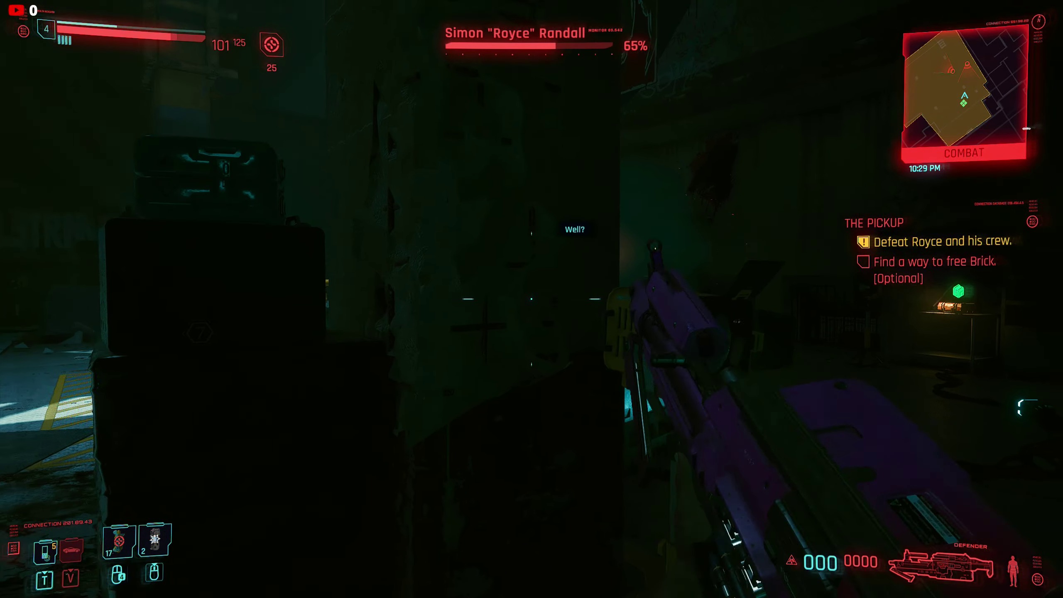
{"action": "key", "text": "1"}
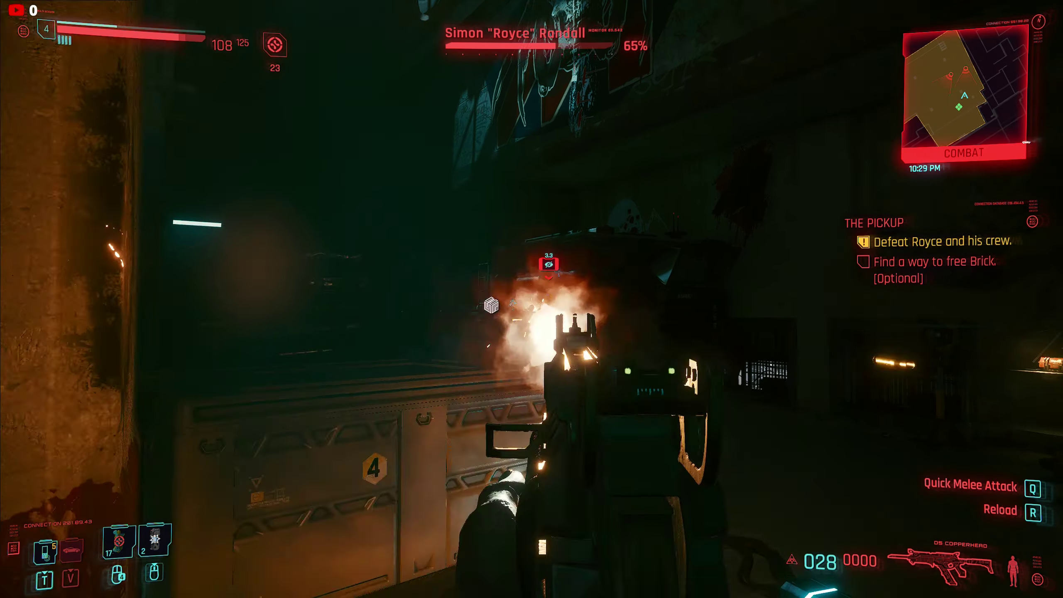
{"action": "left_click", "coordinate": [531, 298]}
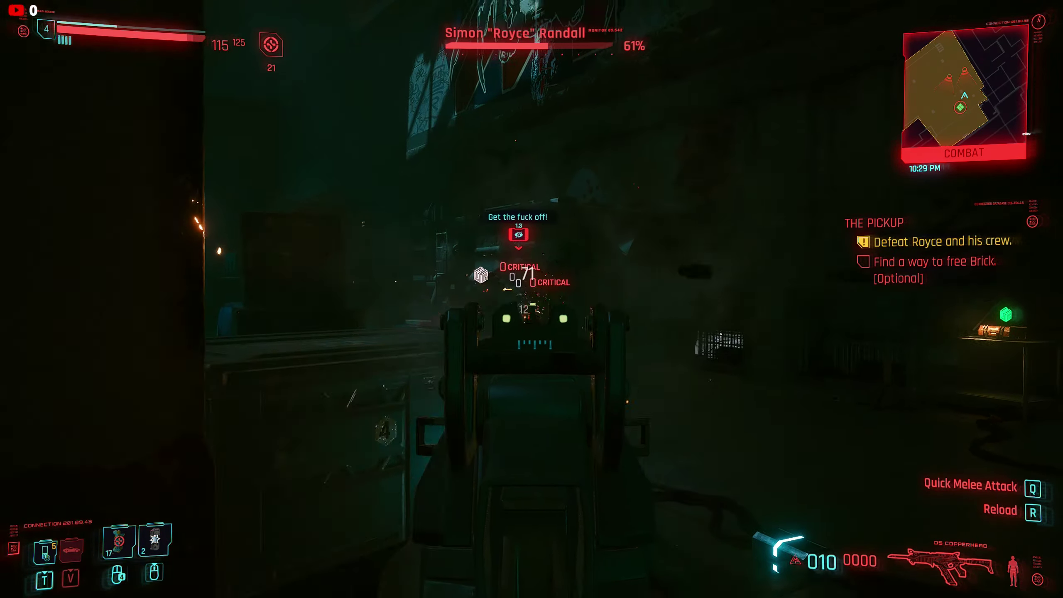
{"action": "key", "text": "a"}
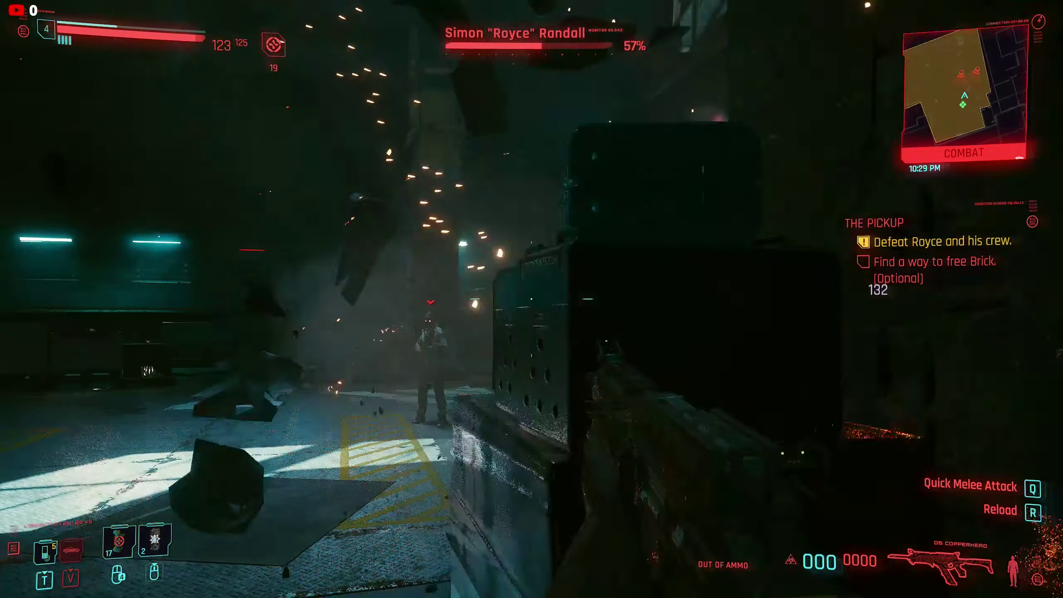
{"action": "key", "text": "w"}
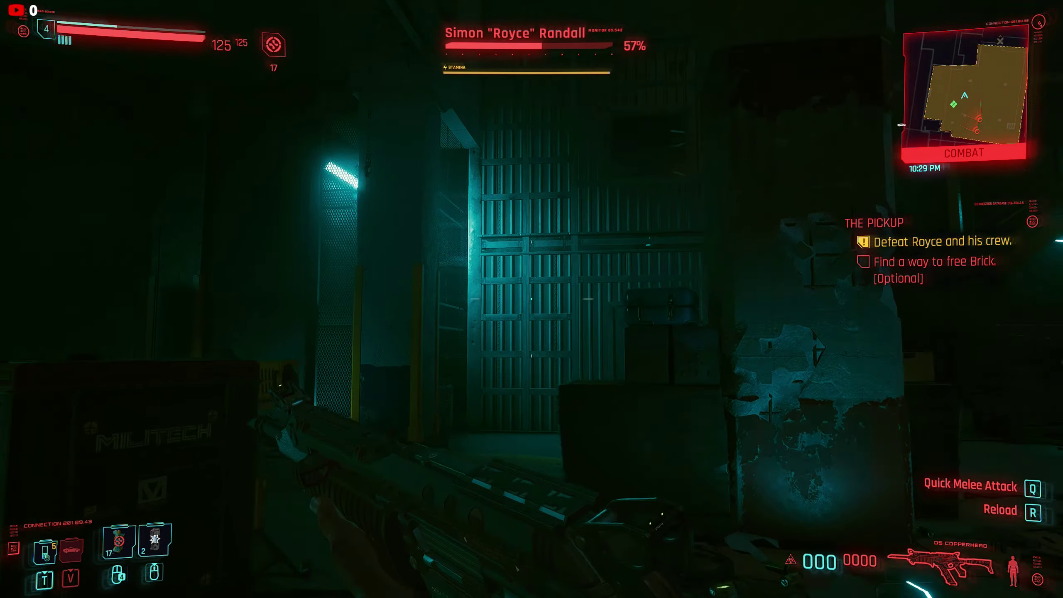
{"action": "key", "text": "1"}
{"action": "key", "text": "w"}
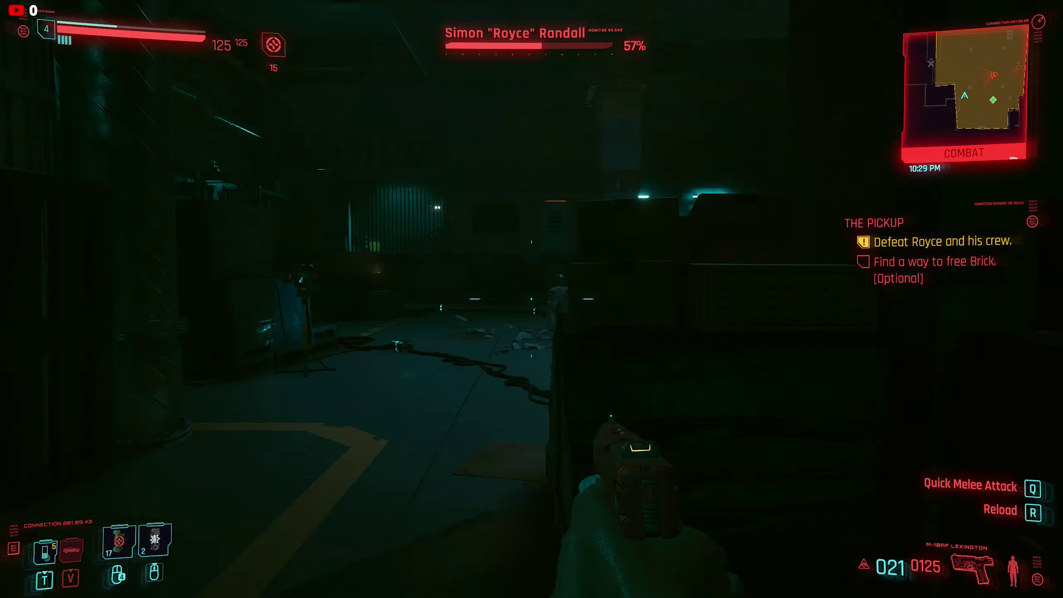
{"action": "key", "text": "a"}
{"action": "key", "text": "3"}
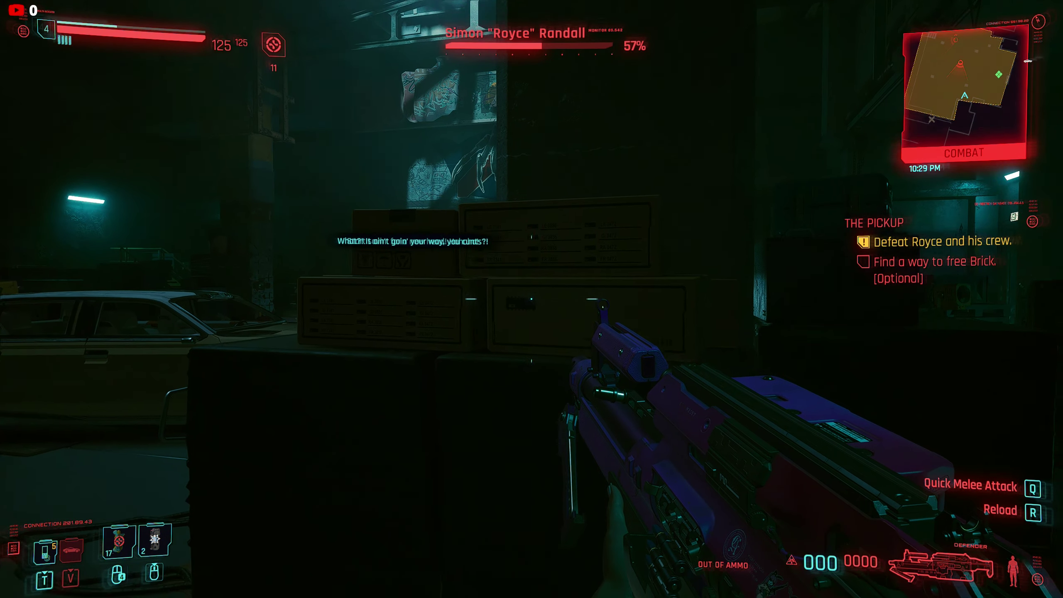
Open the inventory and bring up the available replacement weapons for the Defender light machine gun's slot.
{"action": "key", "text": "alt"}
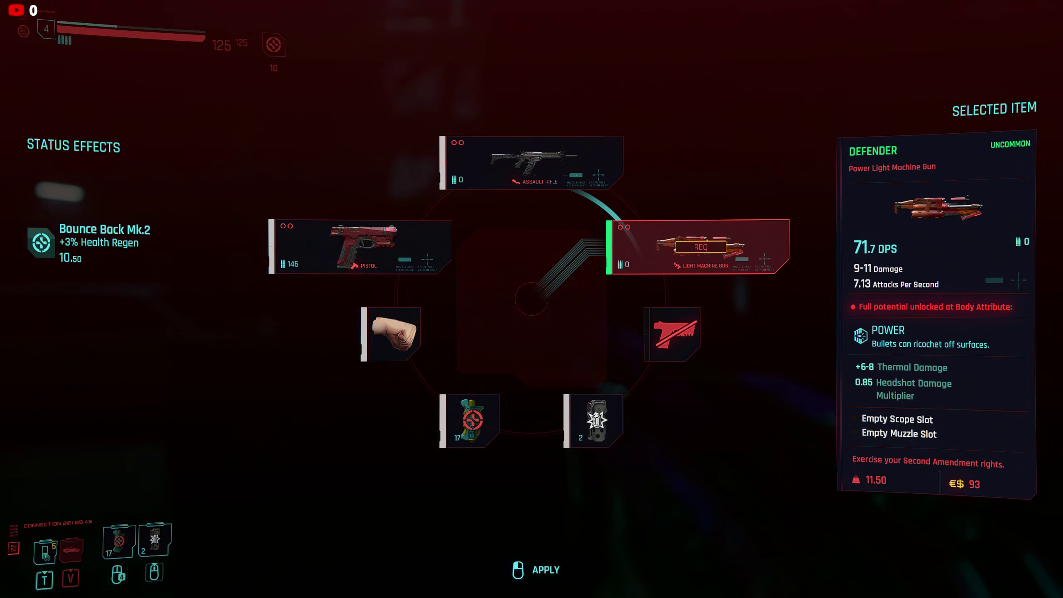
{"action": "key", "text": "j"}
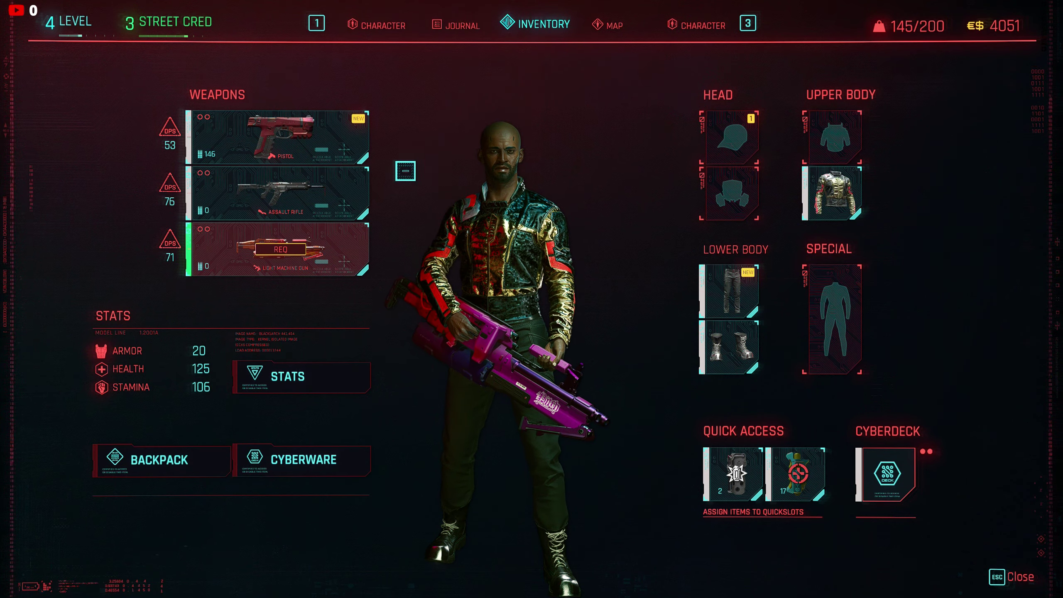
{"action": "left_click", "coordinate": [327, 253]}
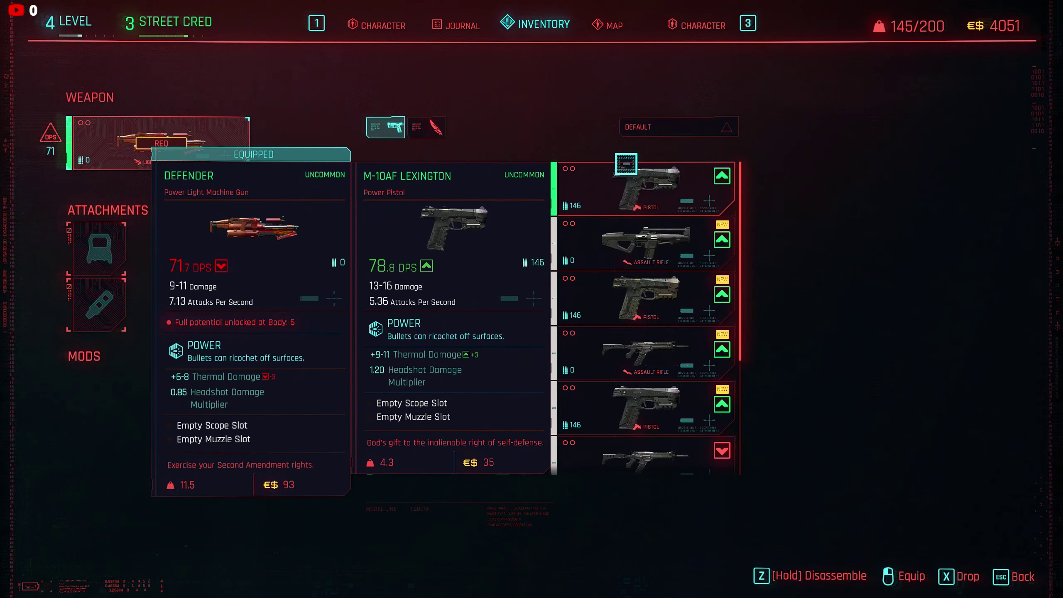